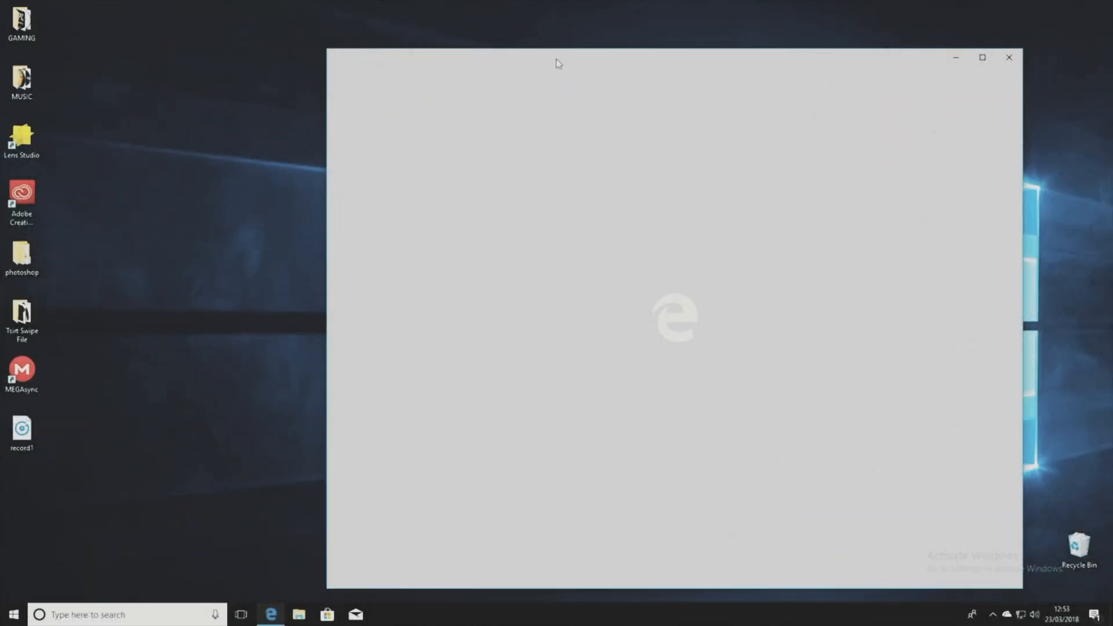
# Go to support.brother.com in the browser
pyautogui.moveTo(556, 58); pyautogui.dragTo(425, 36)
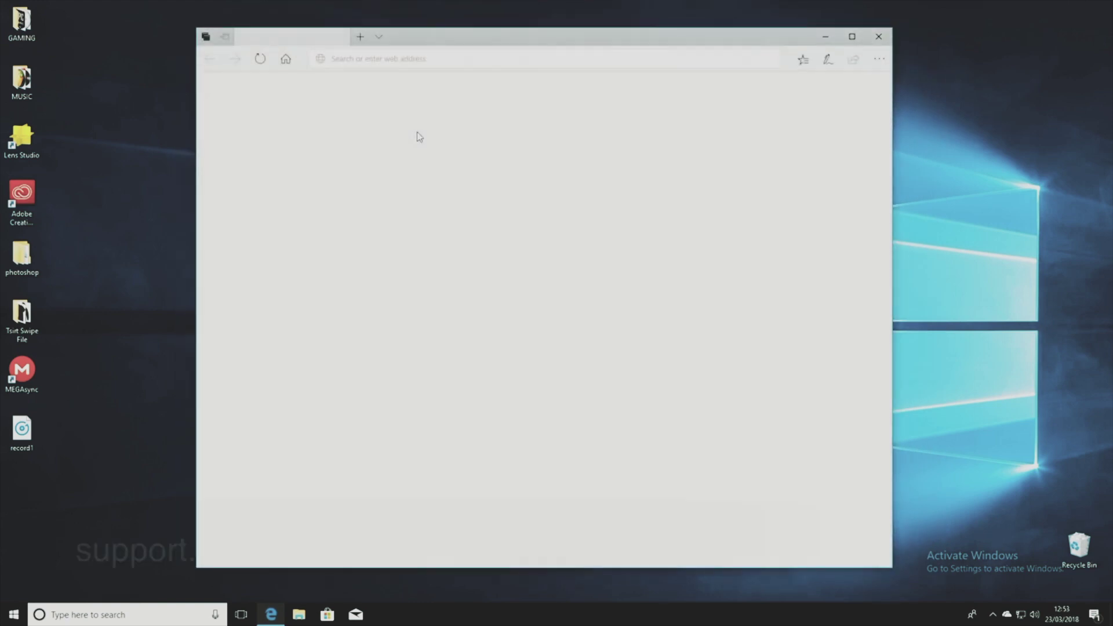
pyautogui.click(377, 58)
pyautogui.write('supp')
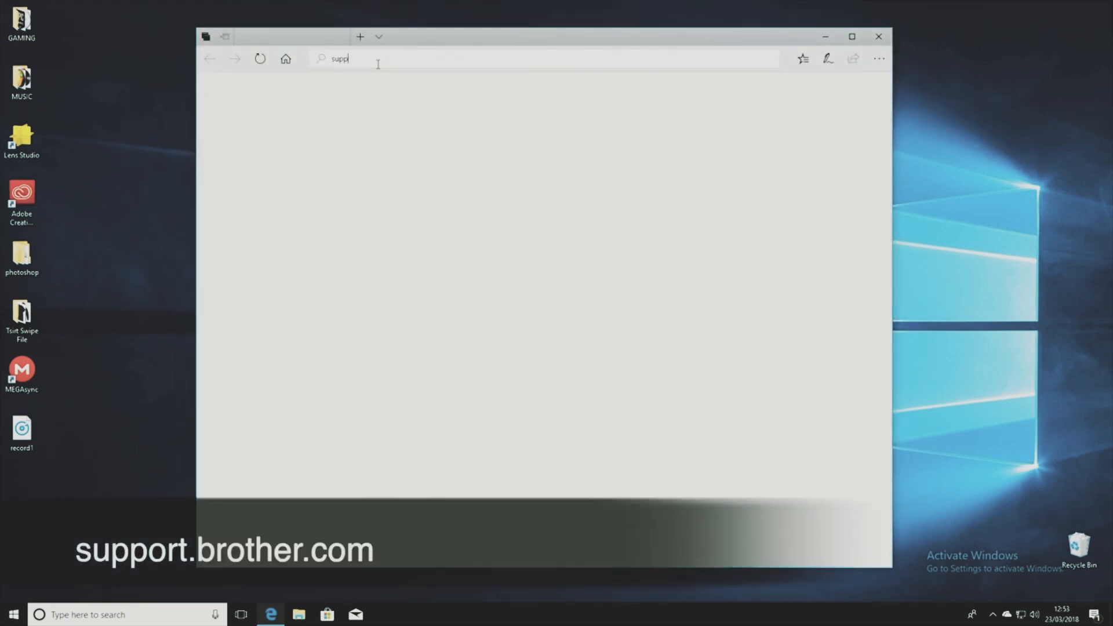
pyautogui.write('ort')
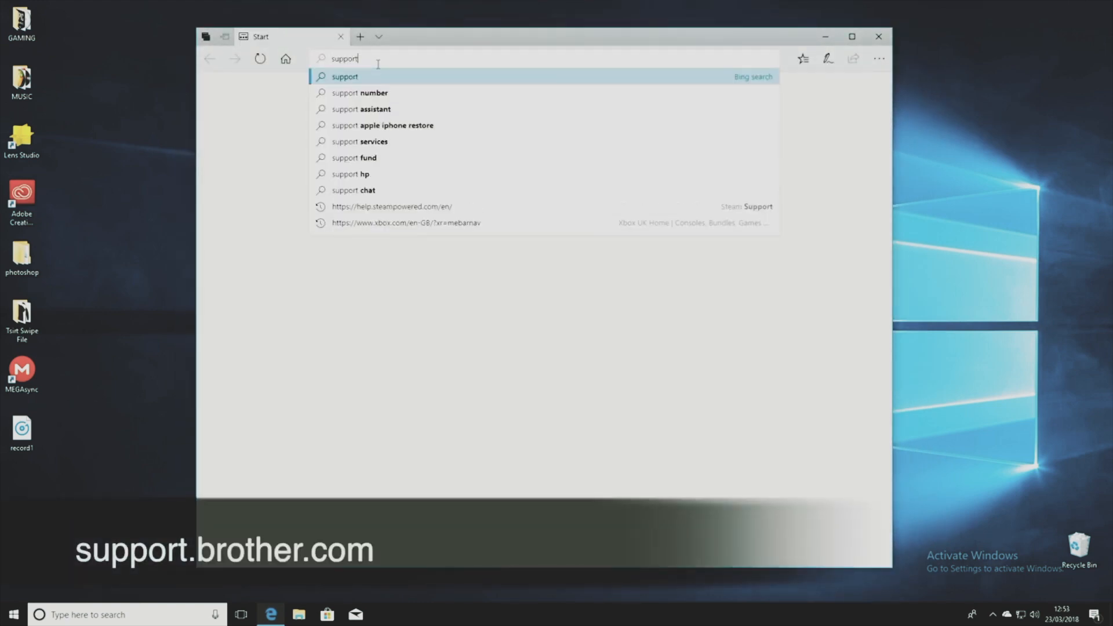
pyautogui.write('.brother.com')
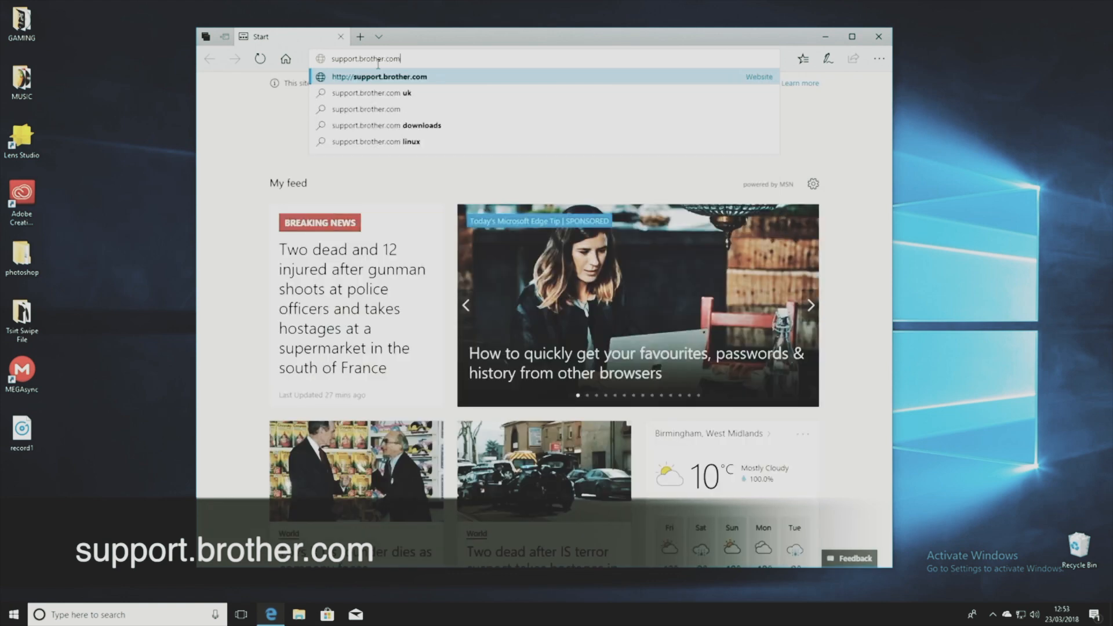
pyautogui.press('Return')
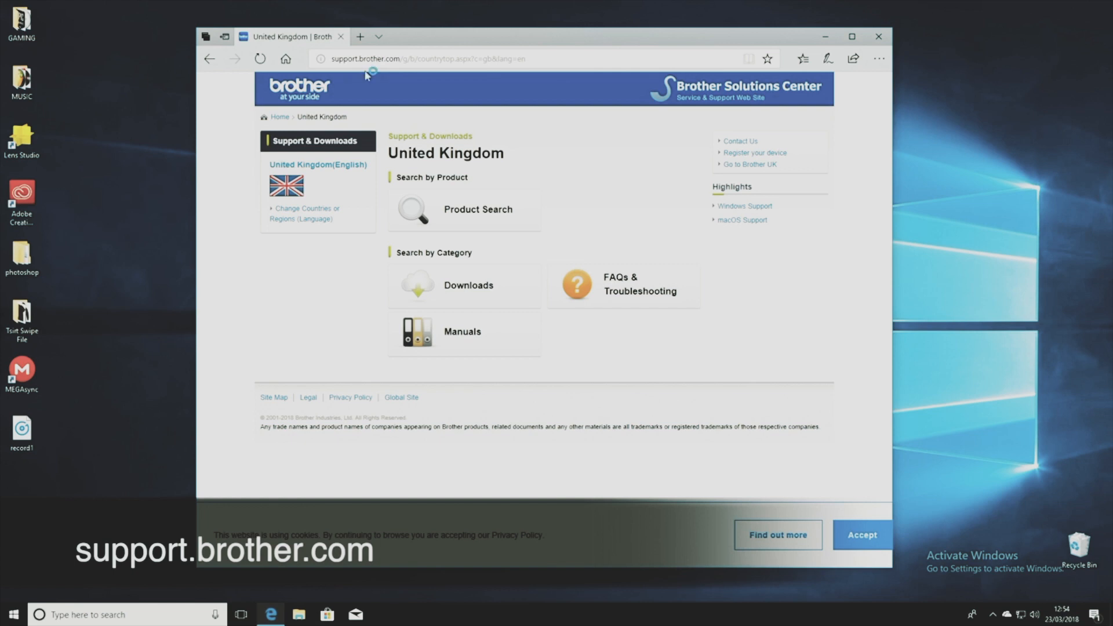
# Search the Downloads section by model name for pj763
pyautogui.click(459, 287)
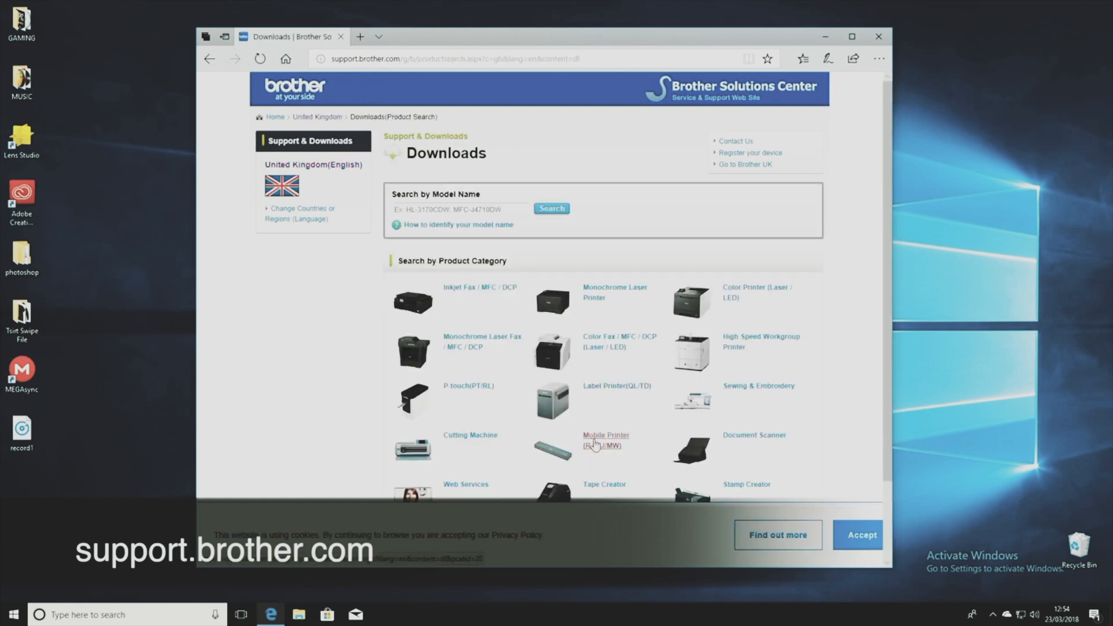
pyautogui.click(424, 207)
pyautogui.write('pj763')
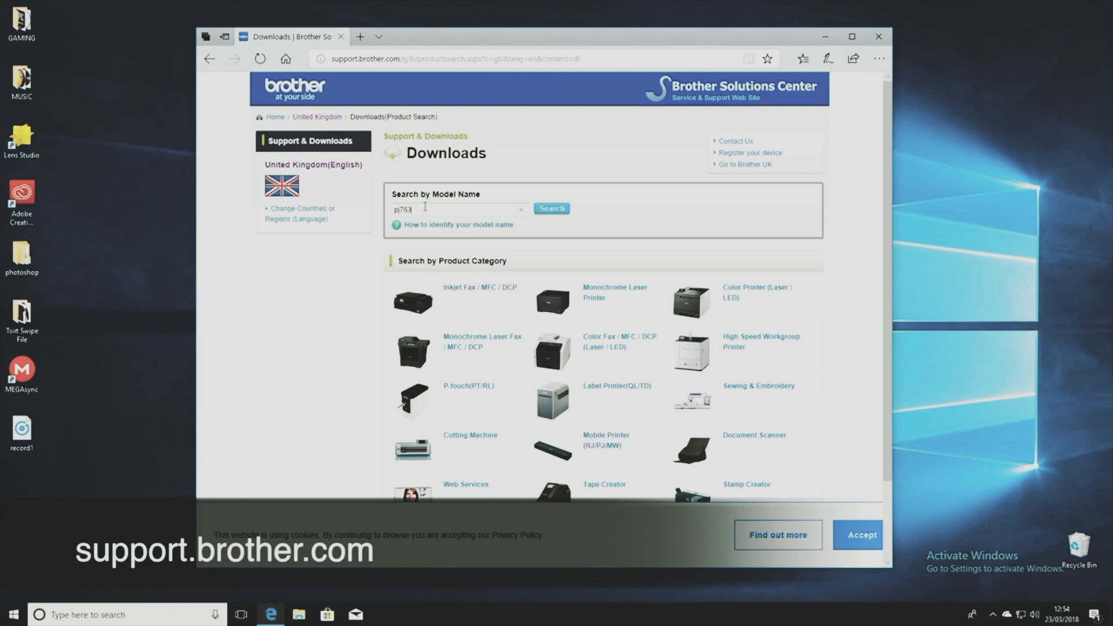
pyautogui.press('Return')
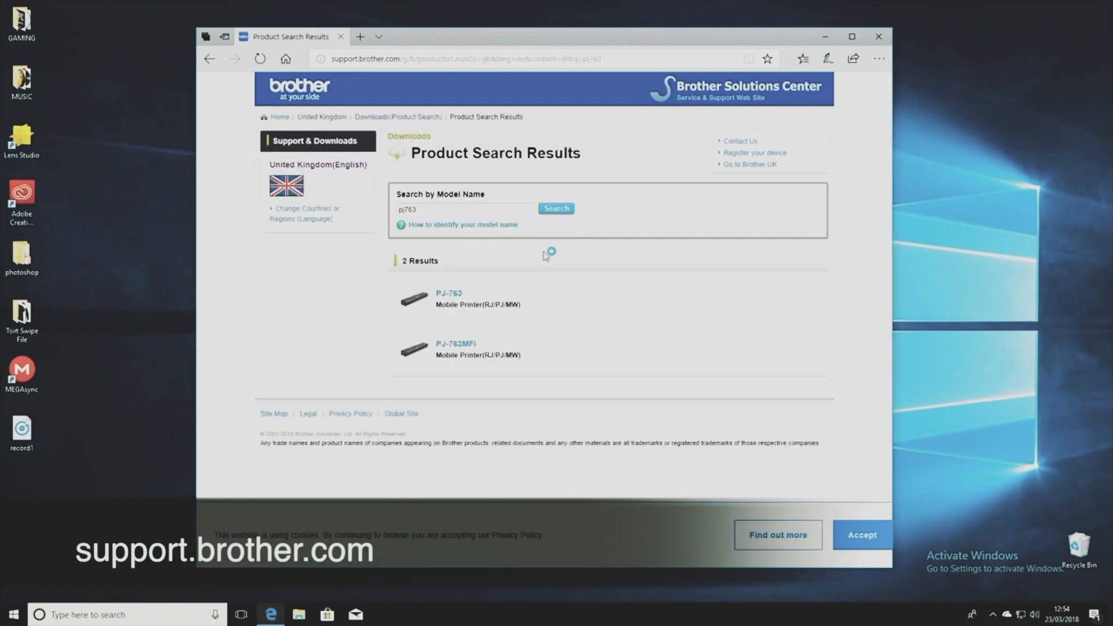
# Open the PJ-763MFi result to reach its downloads page
pyautogui.click(456, 345)
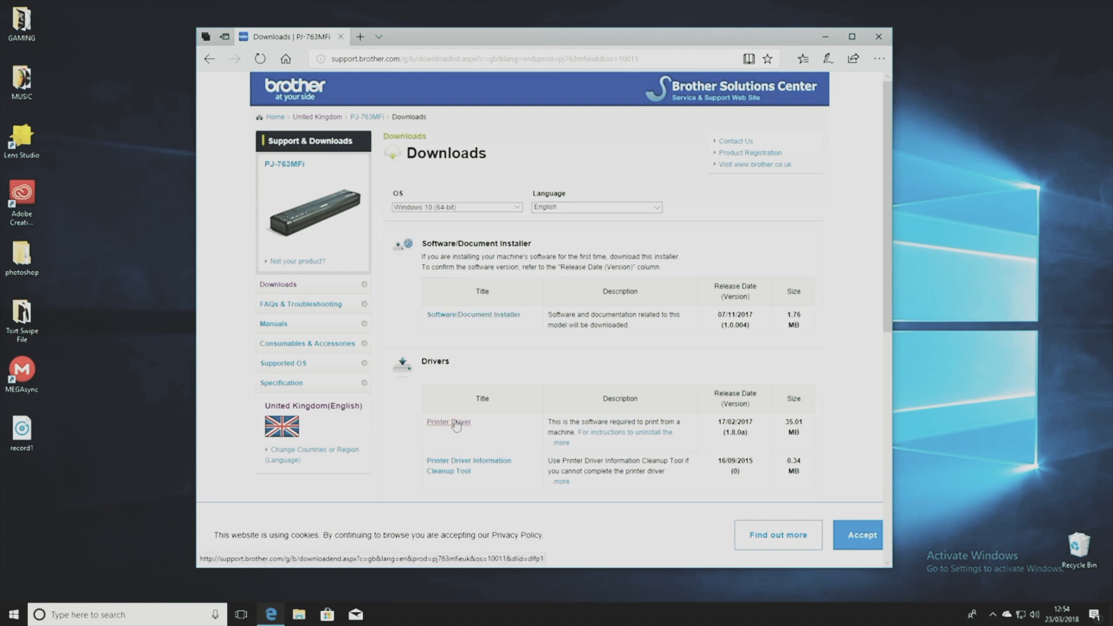
pyautogui.scroll(-3, 456, 425)
pyautogui.scroll(-3, 454, 425)
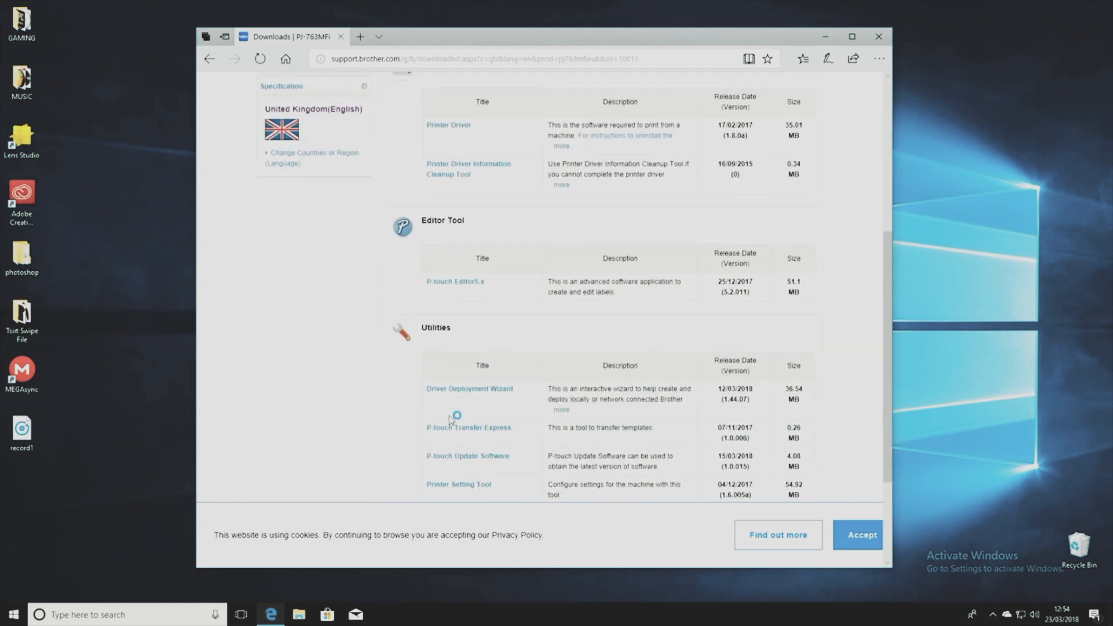
pyautogui.scroll(-2, 455, 425)
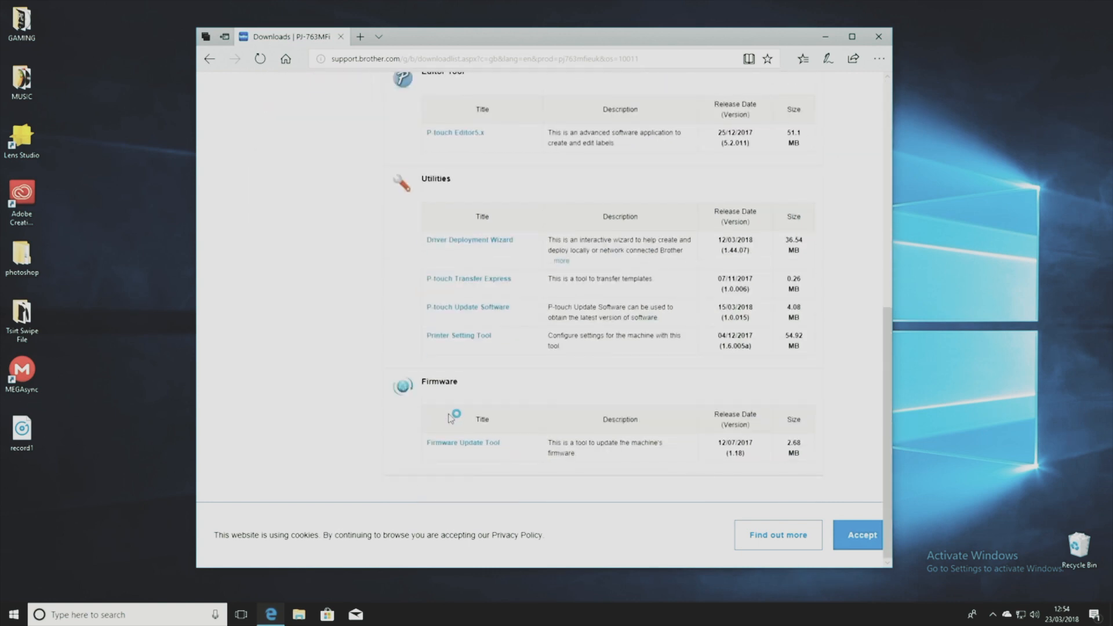
pyautogui.scroll(1, 453, 418)
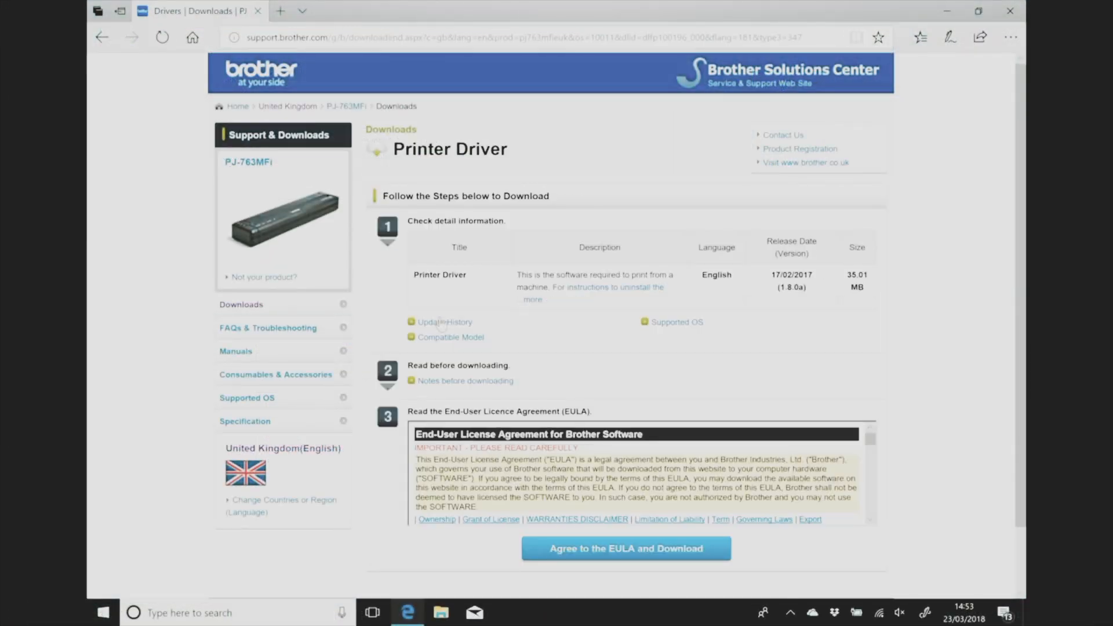
# Agree to the EULA, download the PJ-763MFi printer driver and run the installer
pyautogui.click(626, 549)
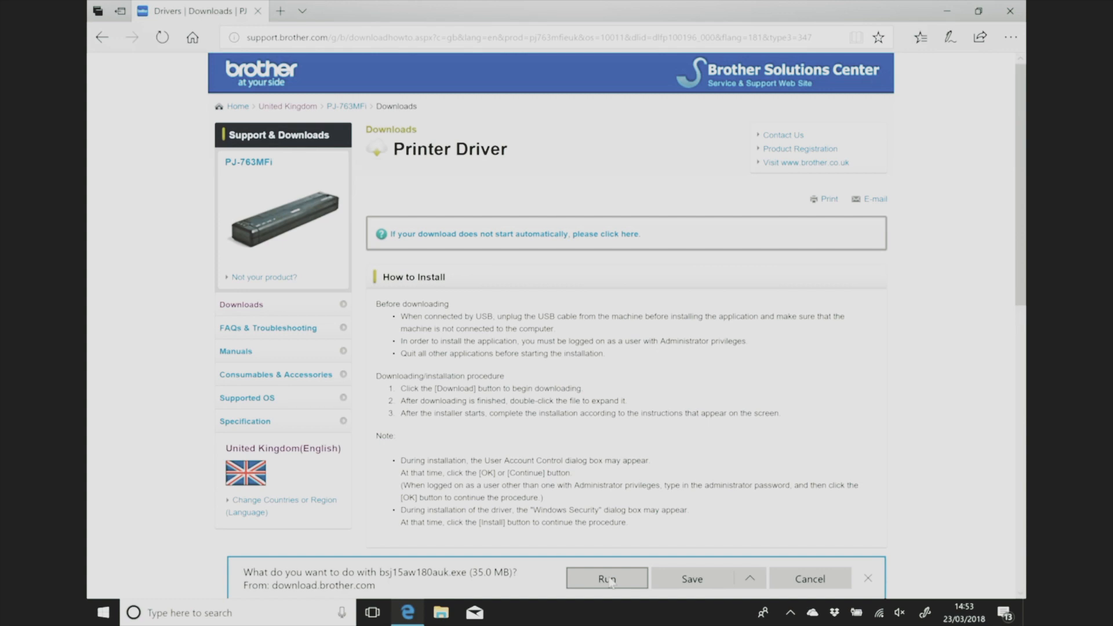
pyautogui.click(609, 581)
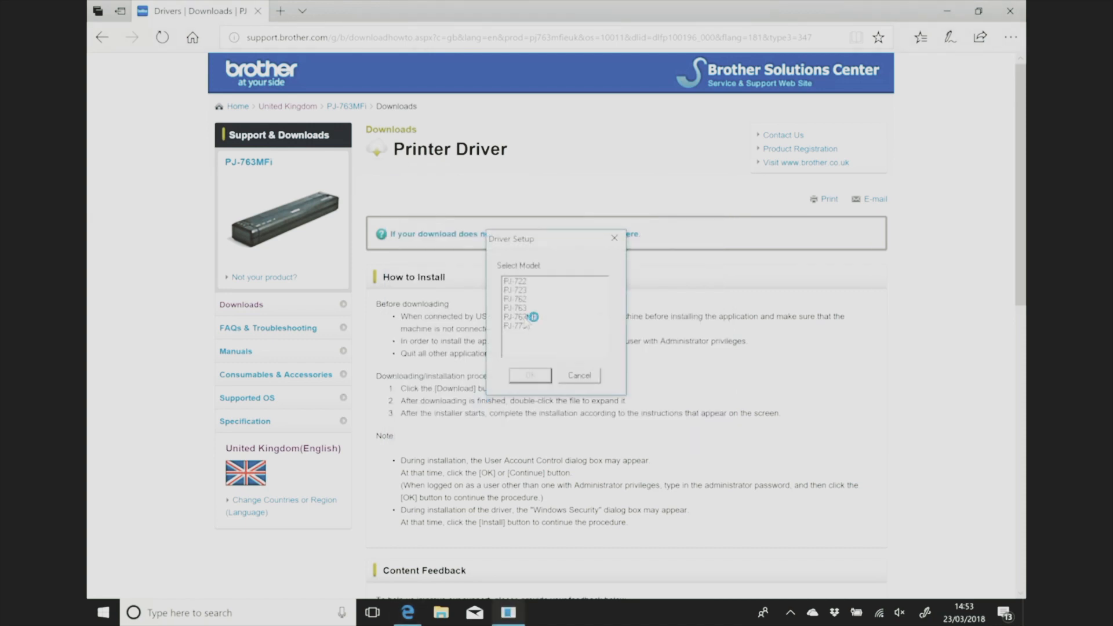
# Install the PJ-763MFi driver with a USB connection, proceeding through Welcome to Finish
pyautogui.click(525, 317)
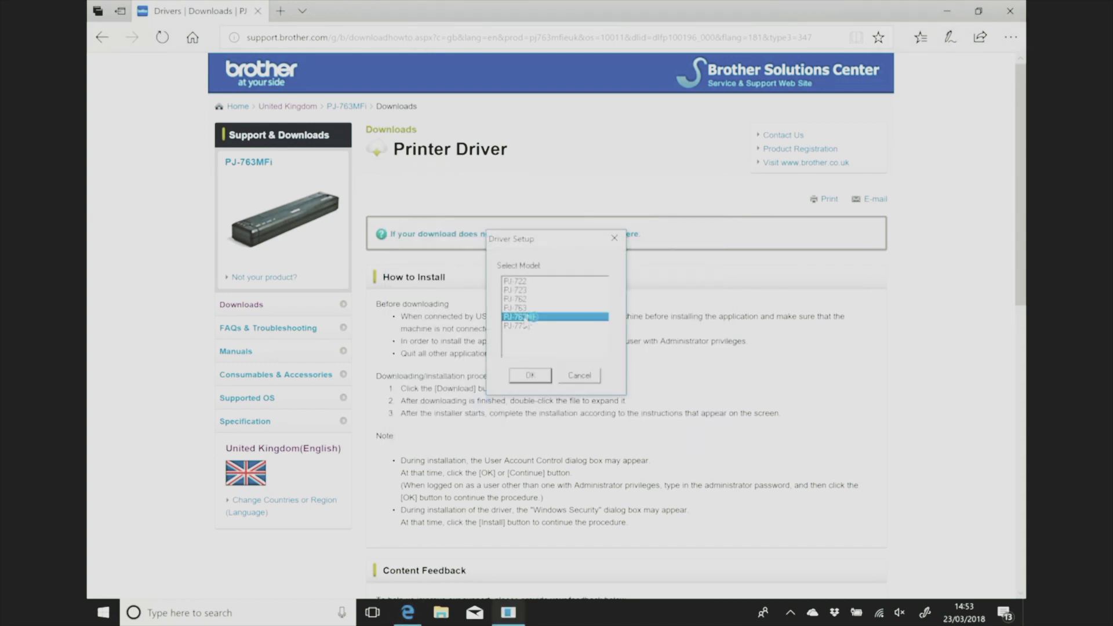
pyautogui.click(535, 375)
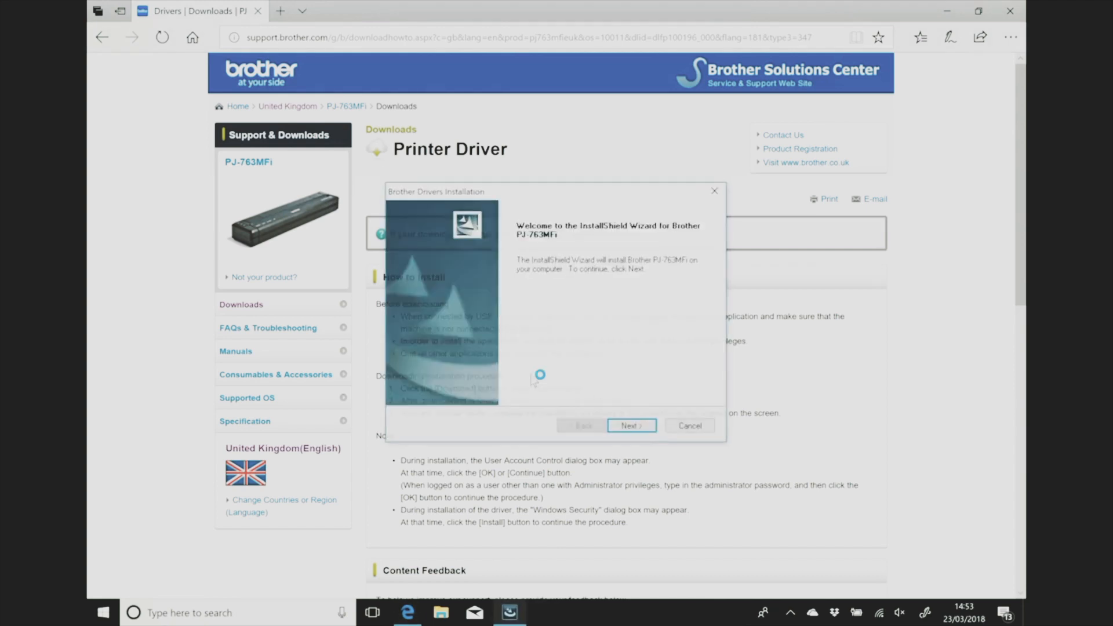
pyautogui.click(632, 427)
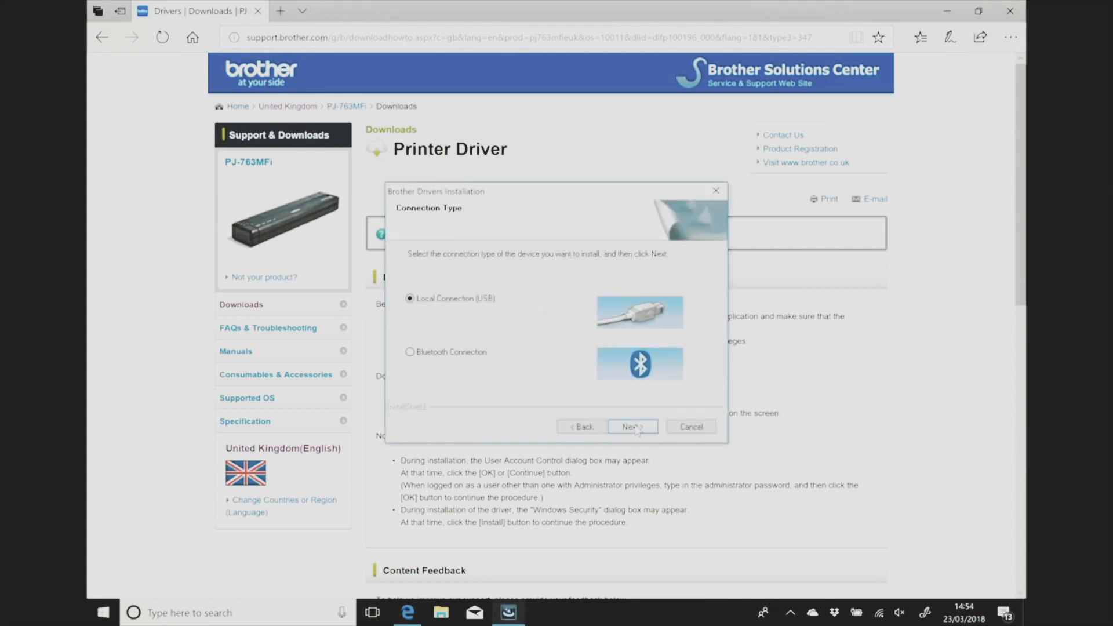
pyautogui.click(632, 426)
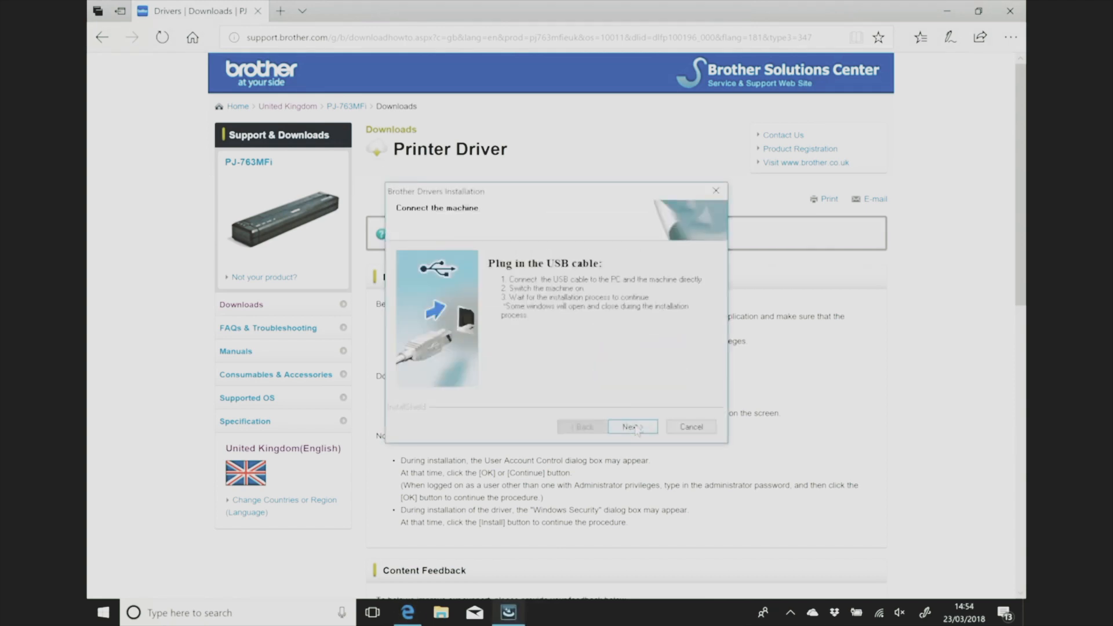
pyautogui.click(636, 429)
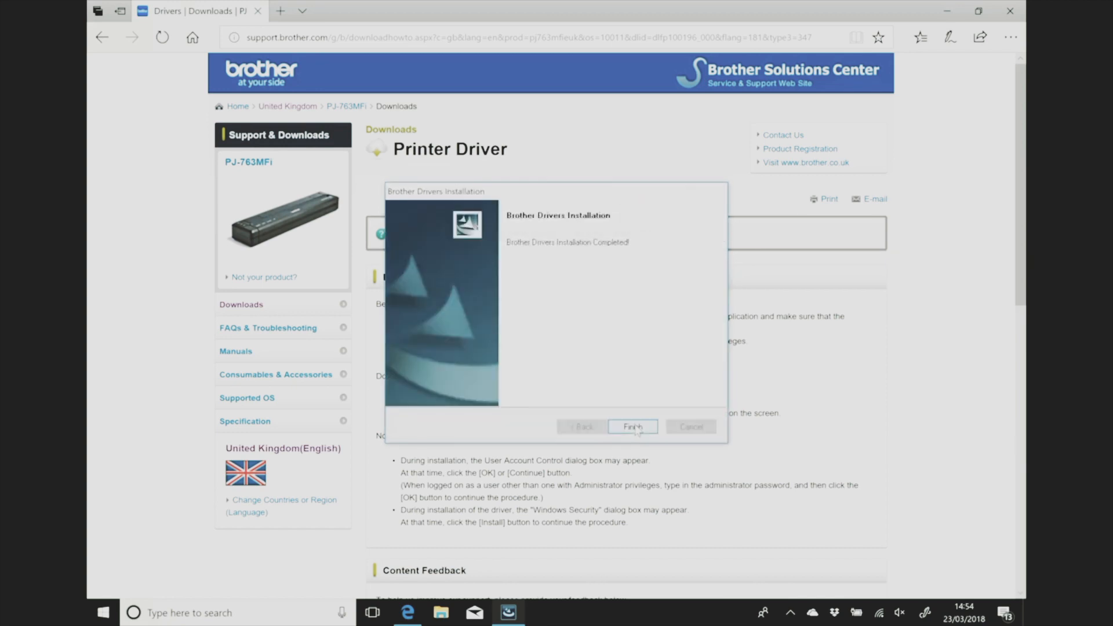
pyautogui.click(634, 426)
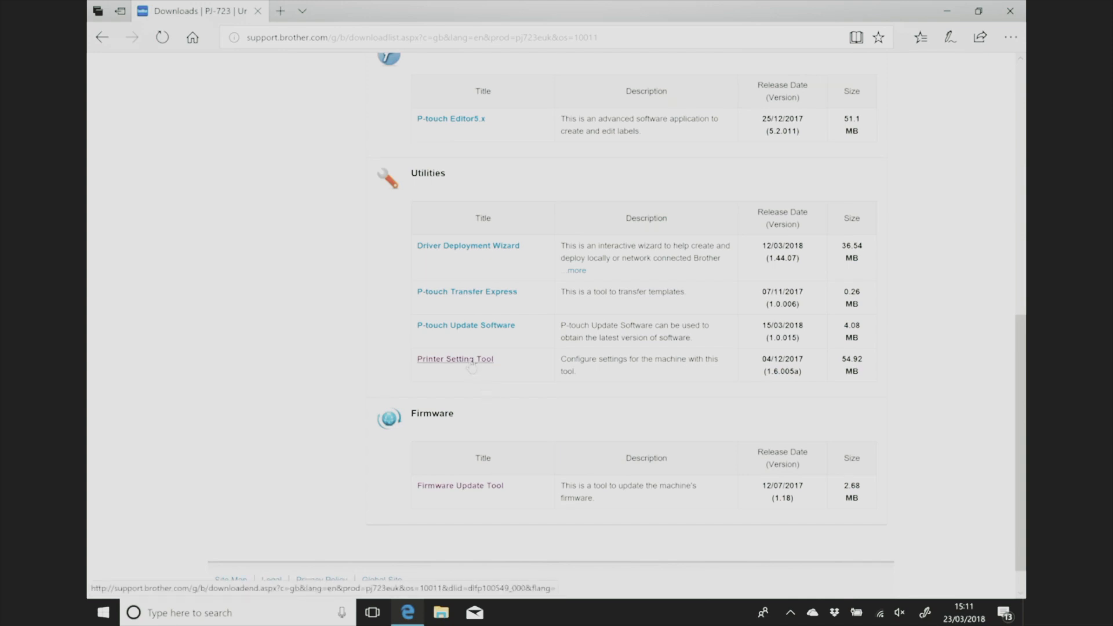
# Agree to the EULA, download the Printer Setting Tool, run its installer and finish it
pyautogui.click(472, 361)
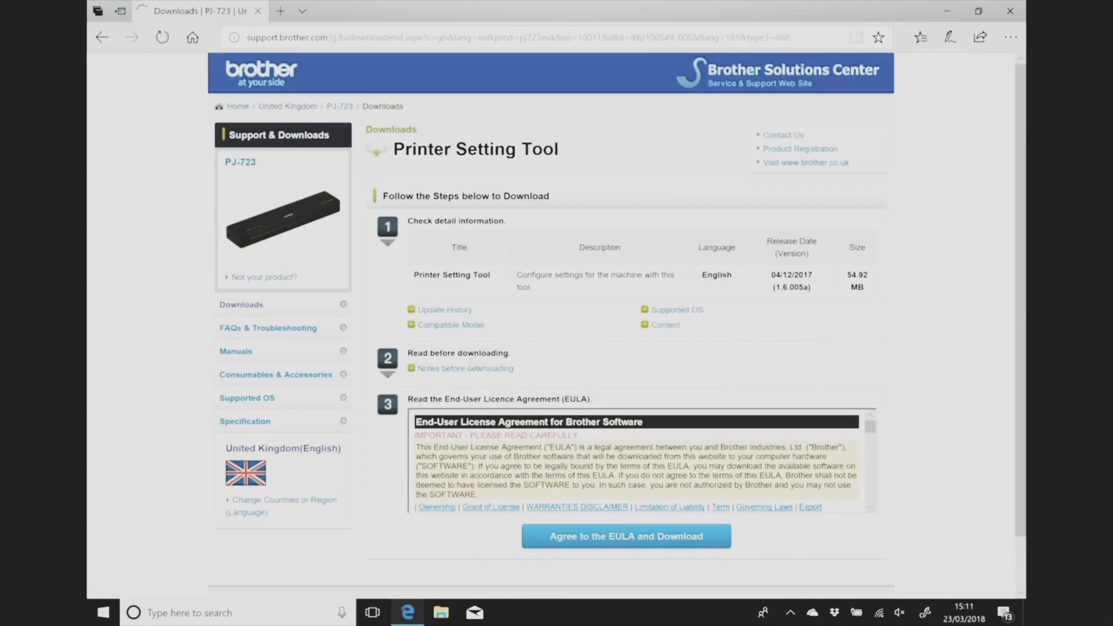
pyautogui.click(628, 536)
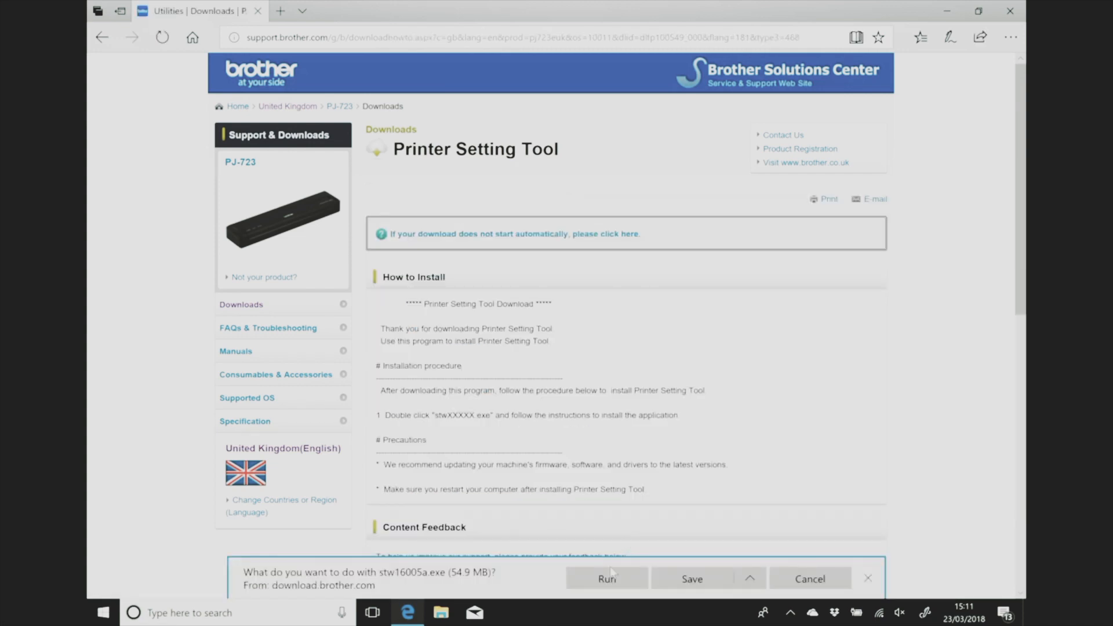
pyautogui.click(610, 579)
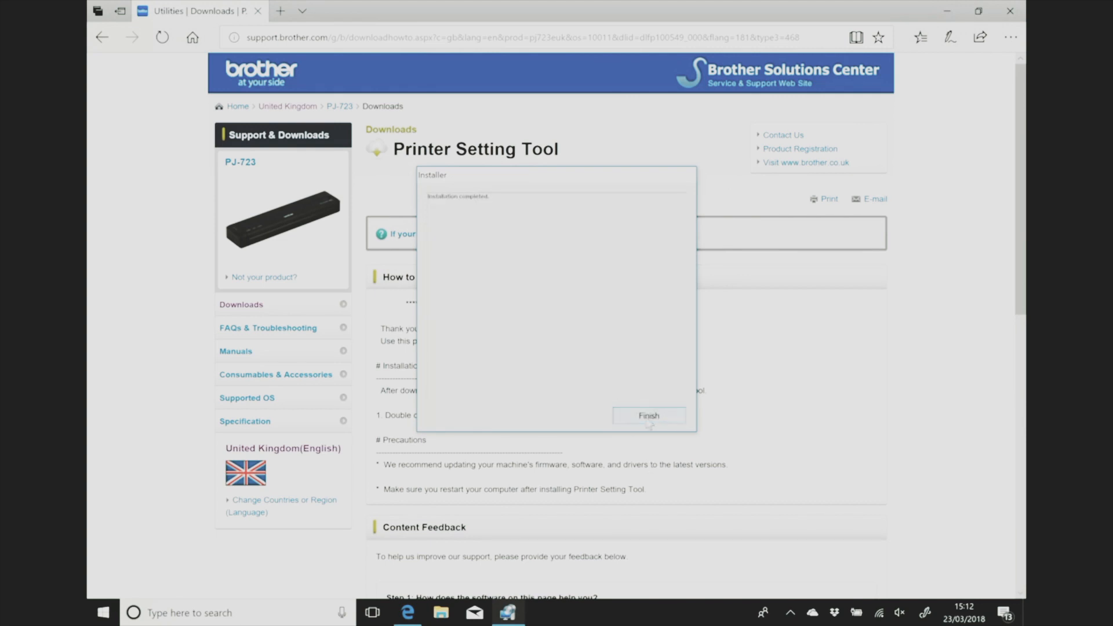
pyautogui.click(649, 415)
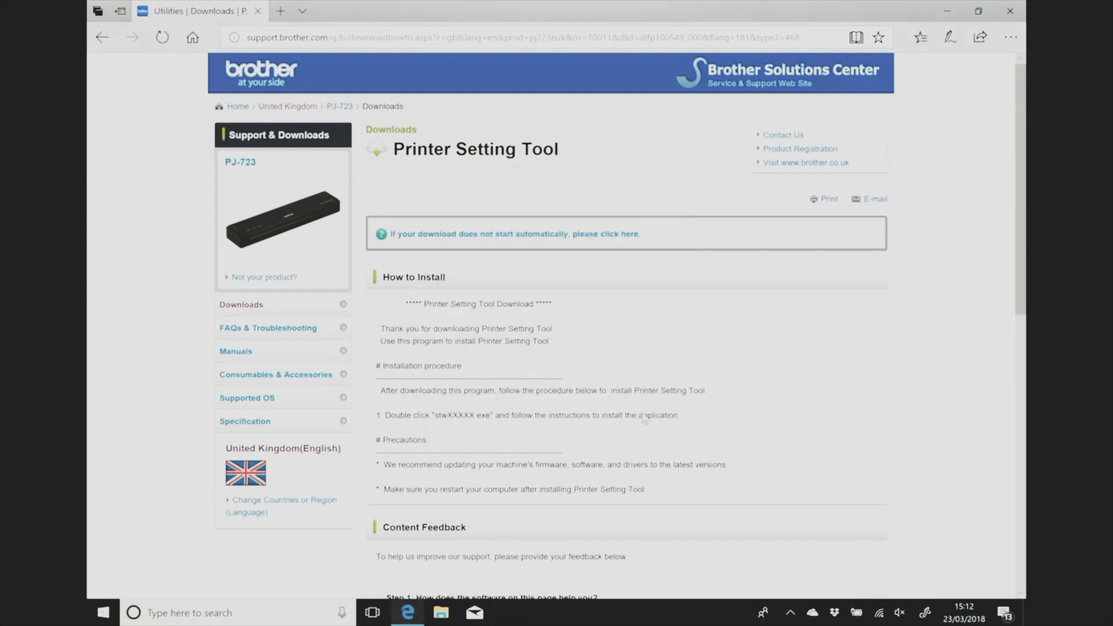
# Search Start for 'prin' and launch the Printer Setting Tool
pyautogui.click(104, 612)
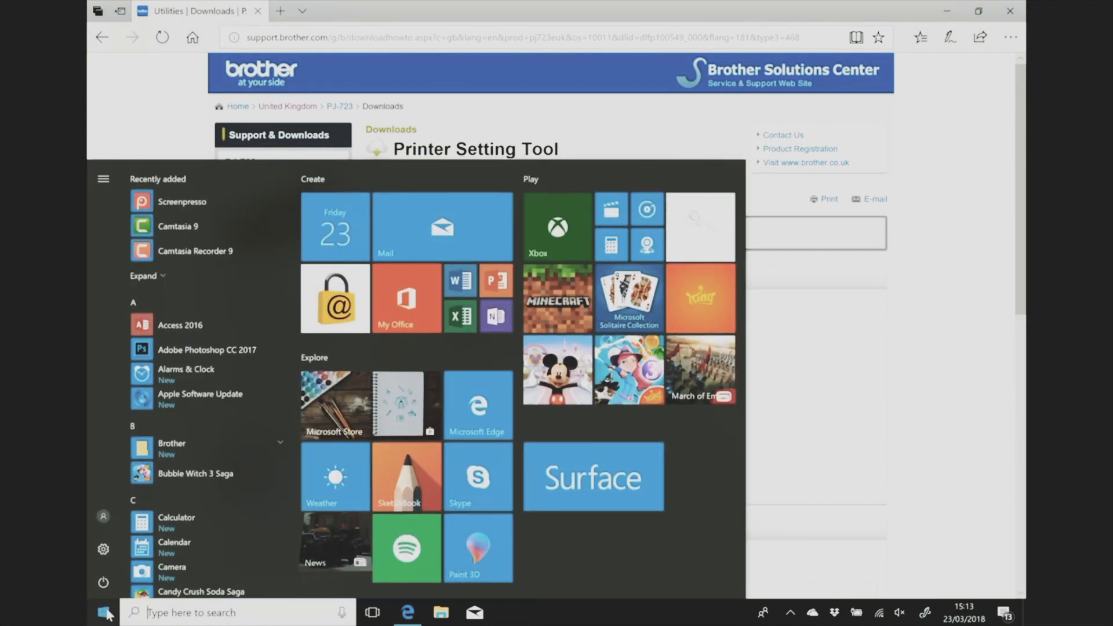
pyautogui.click(175, 612)
pyautogui.write('prin')
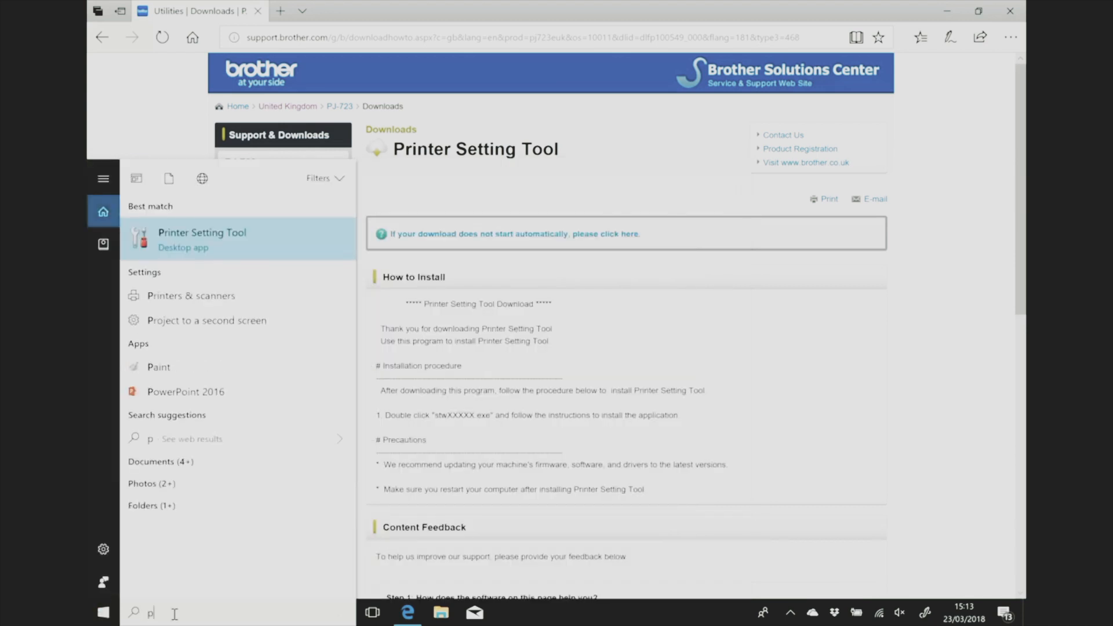
pyautogui.click(188, 247)
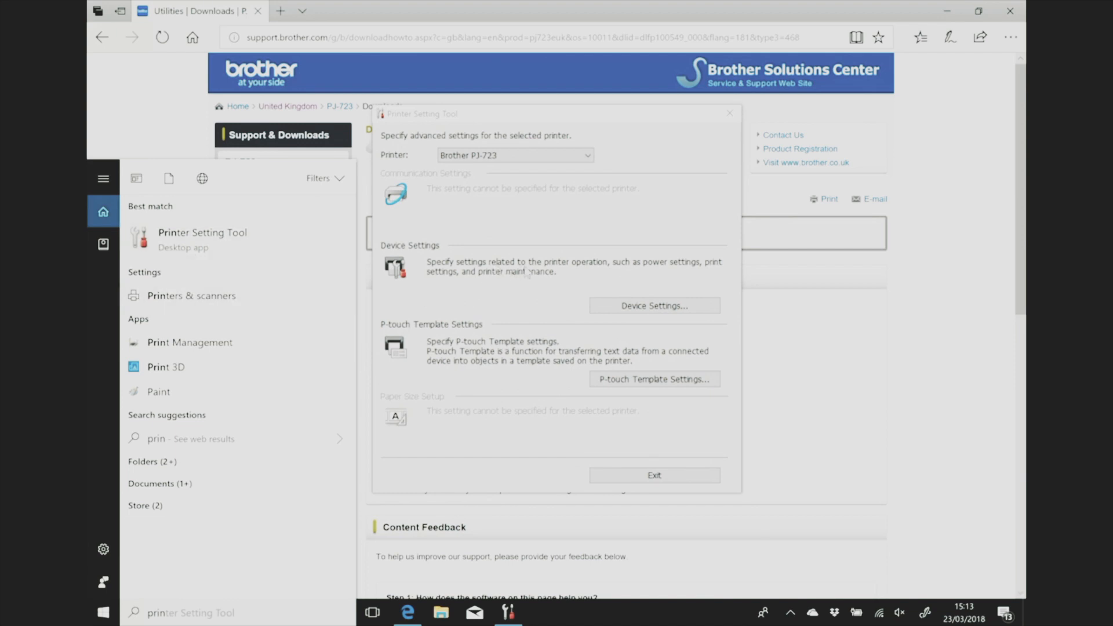
# In Device Settings under Maintenance, set Stencil Paper Mode to On and apply it
pyautogui.click(655, 305)
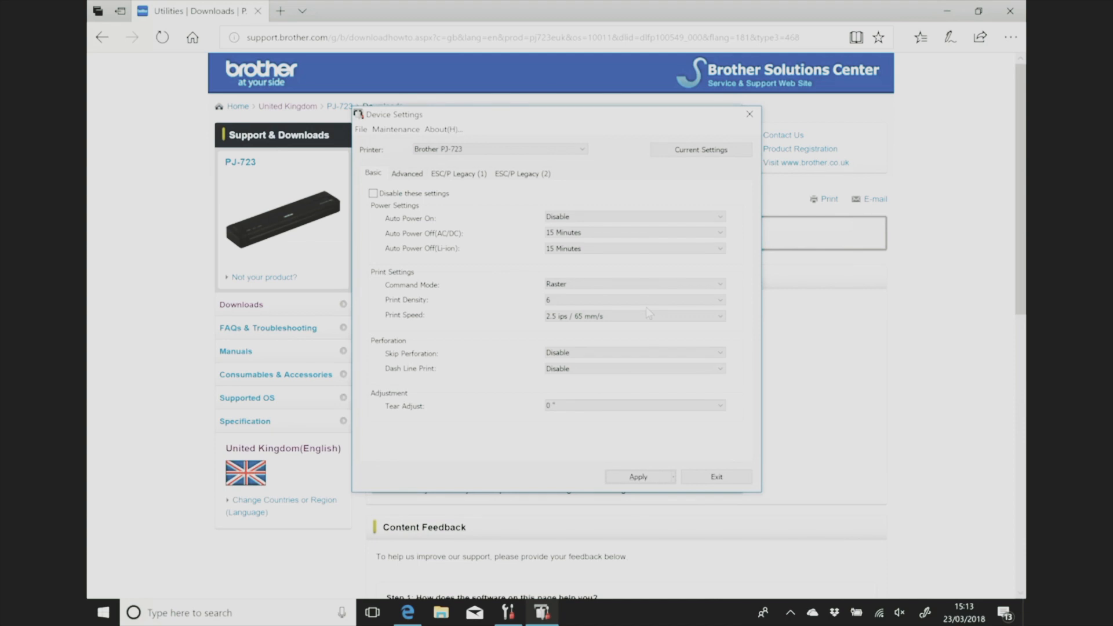
pyautogui.click(397, 133)
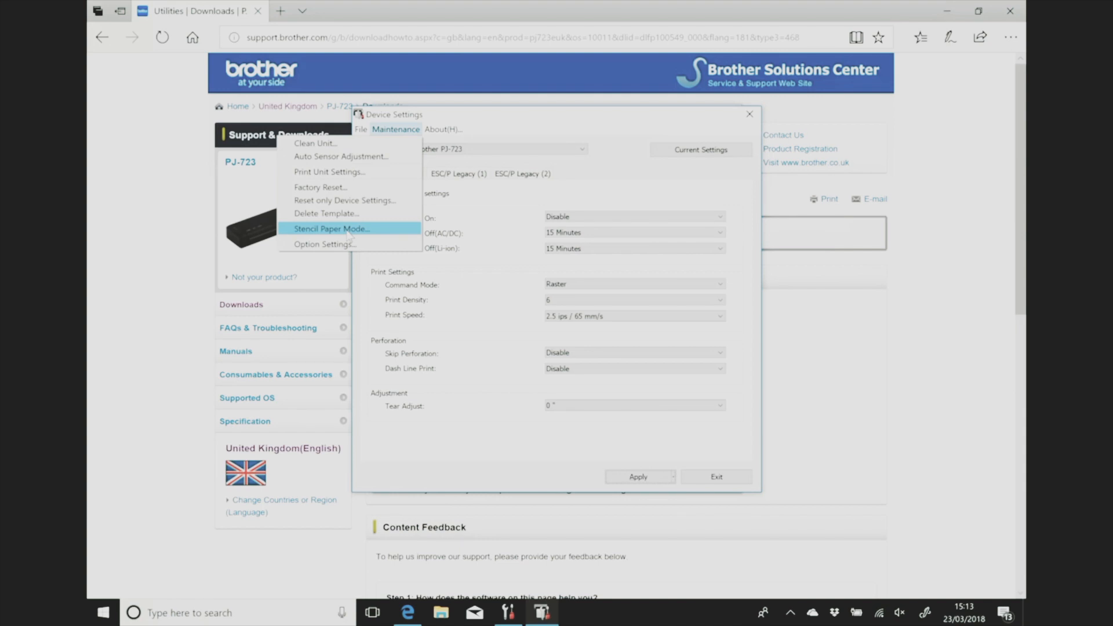
pyautogui.click(348, 230)
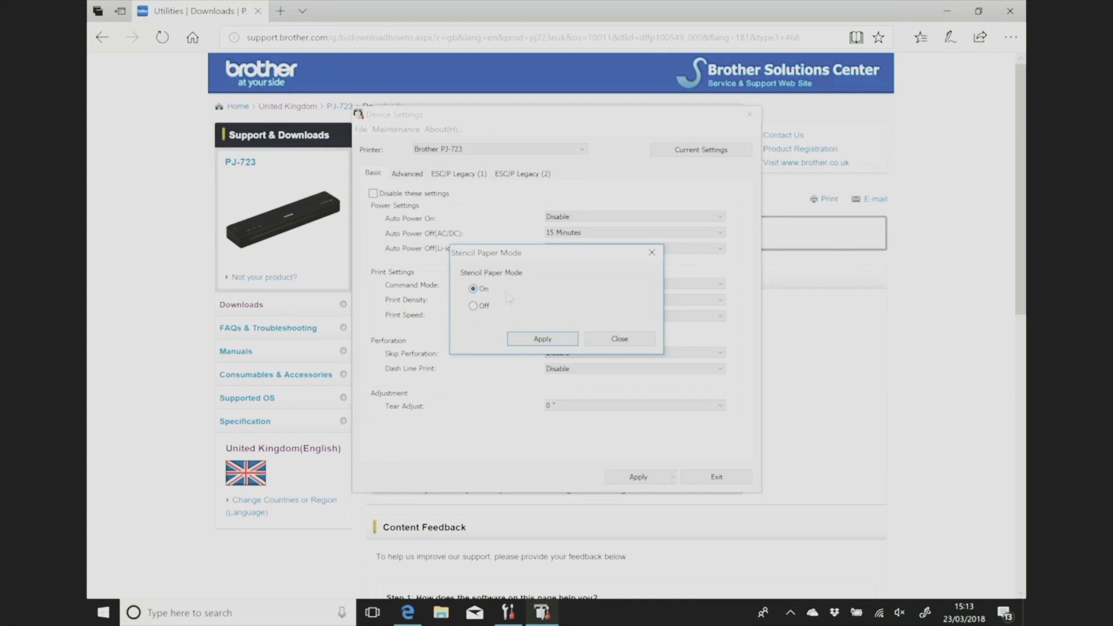
pyautogui.click(541, 338)
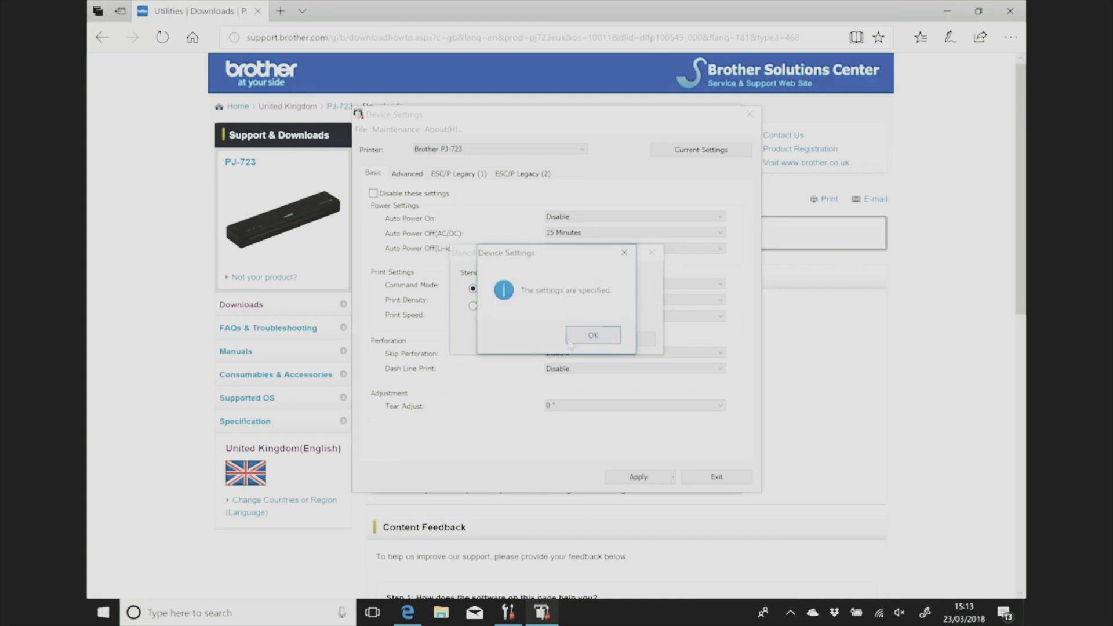
pyautogui.click(592, 335)
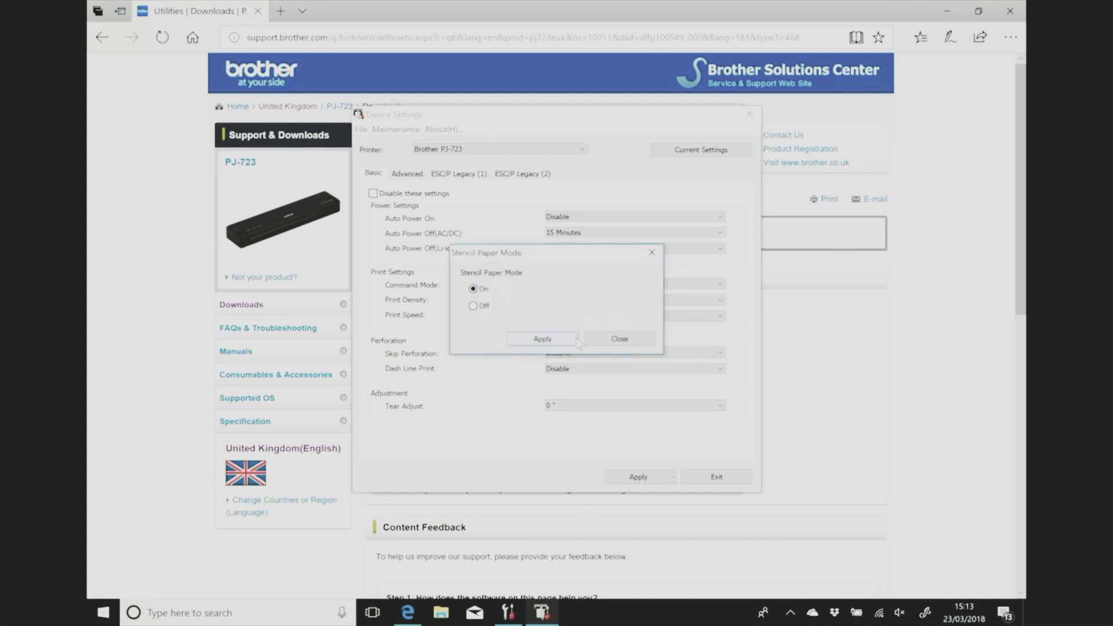
pyautogui.click(619, 339)
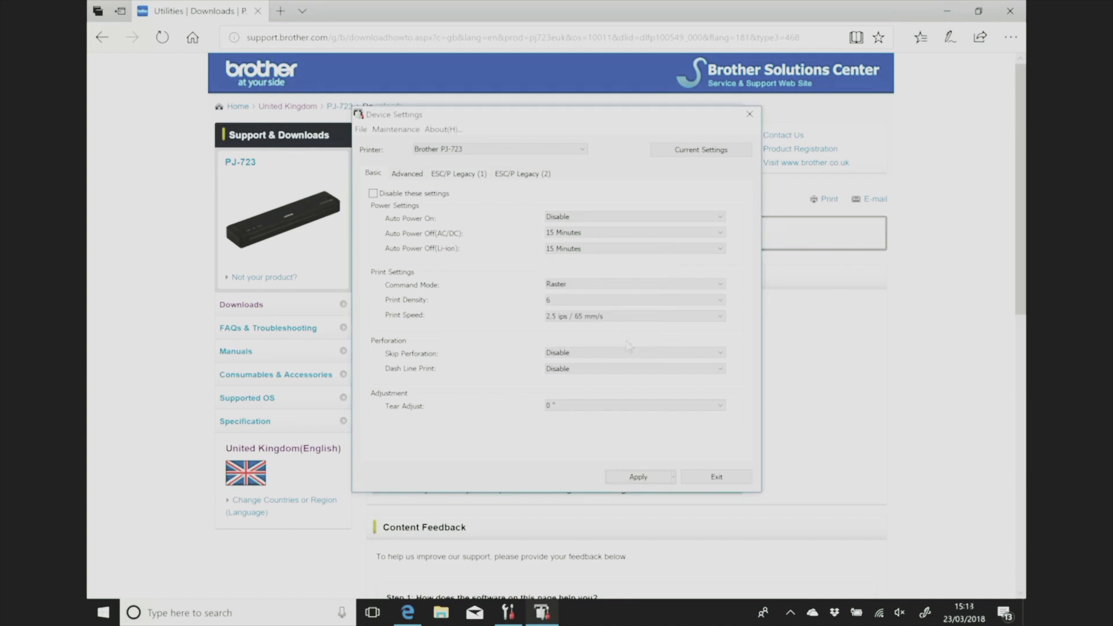
# Apply the device settings to the PJ-723, confirm, and exit
pyautogui.click(631, 479)
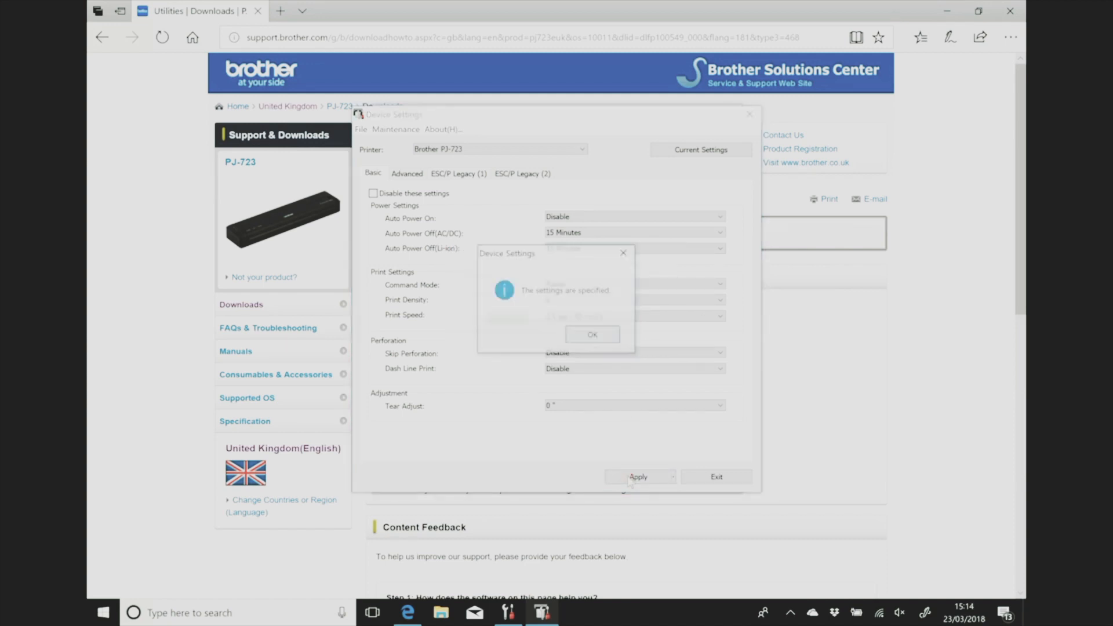
pyautogui.click(593, 335)
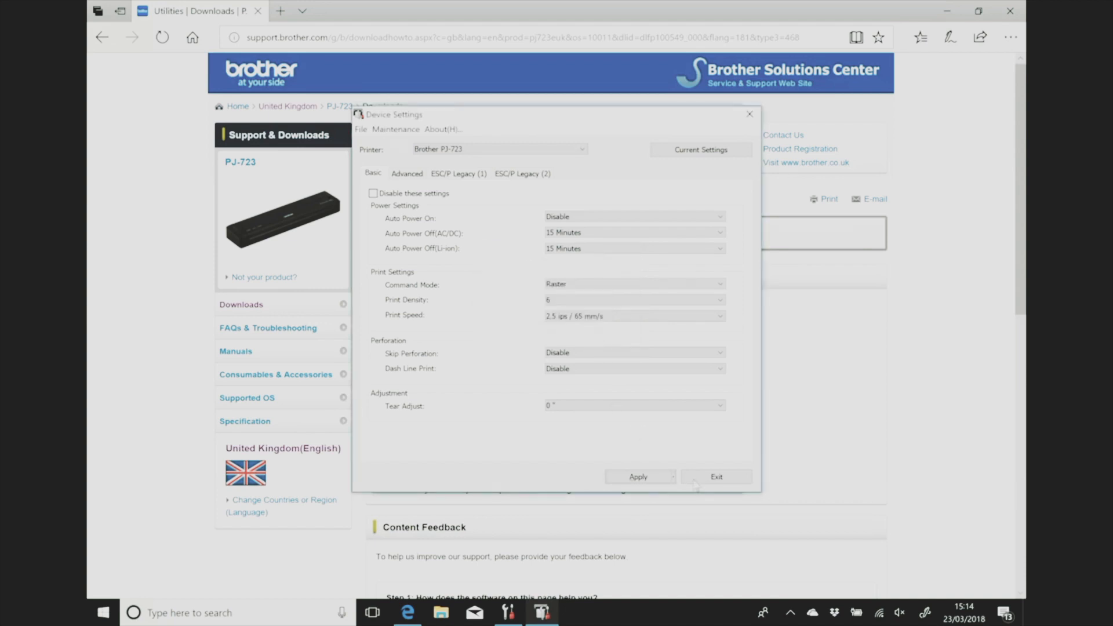
pyautogui.click(714, 477)
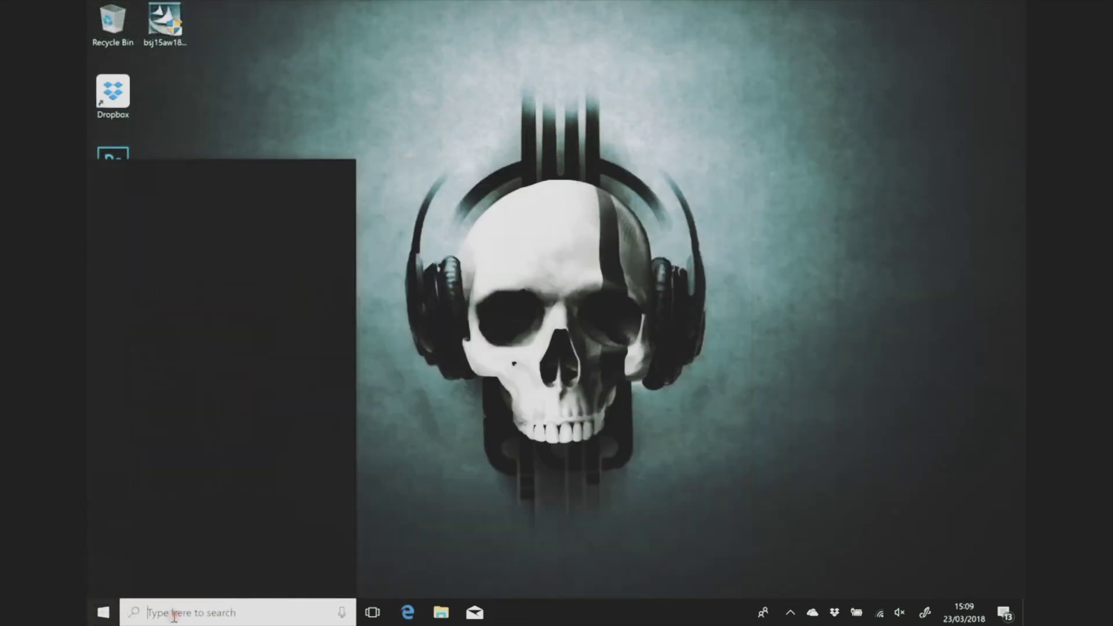
# Launch Control Panel, view Devices and Printers, and bring up the Brother PJ-723 actions
pyautogui.click(174, 612)
pyautogui.write('contr')
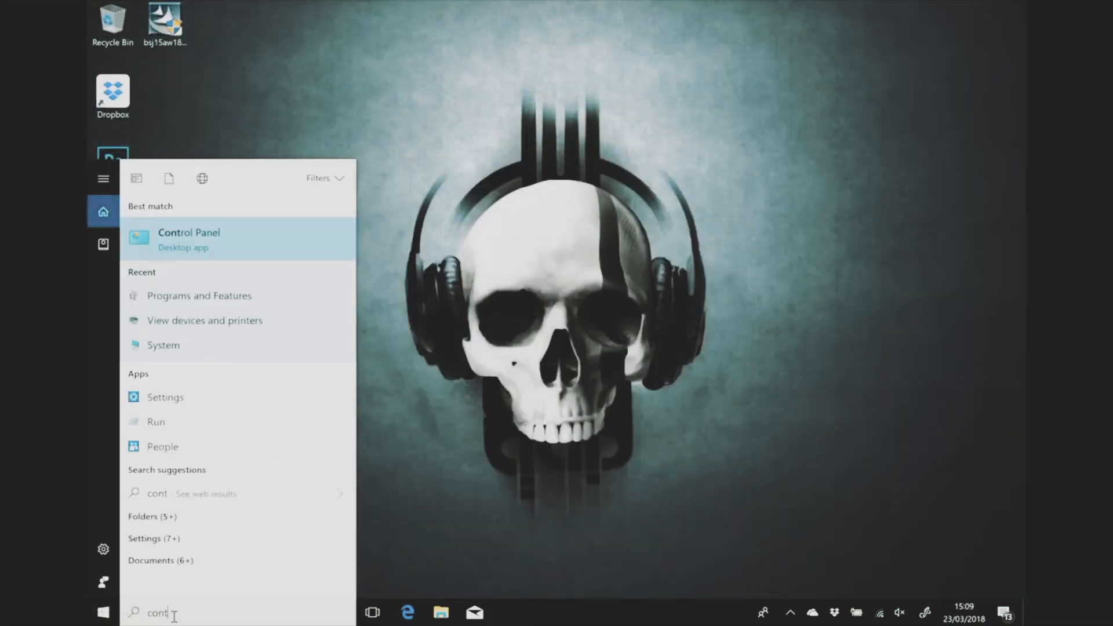
pyautogui.write('o')
pyautogui.press('Return')
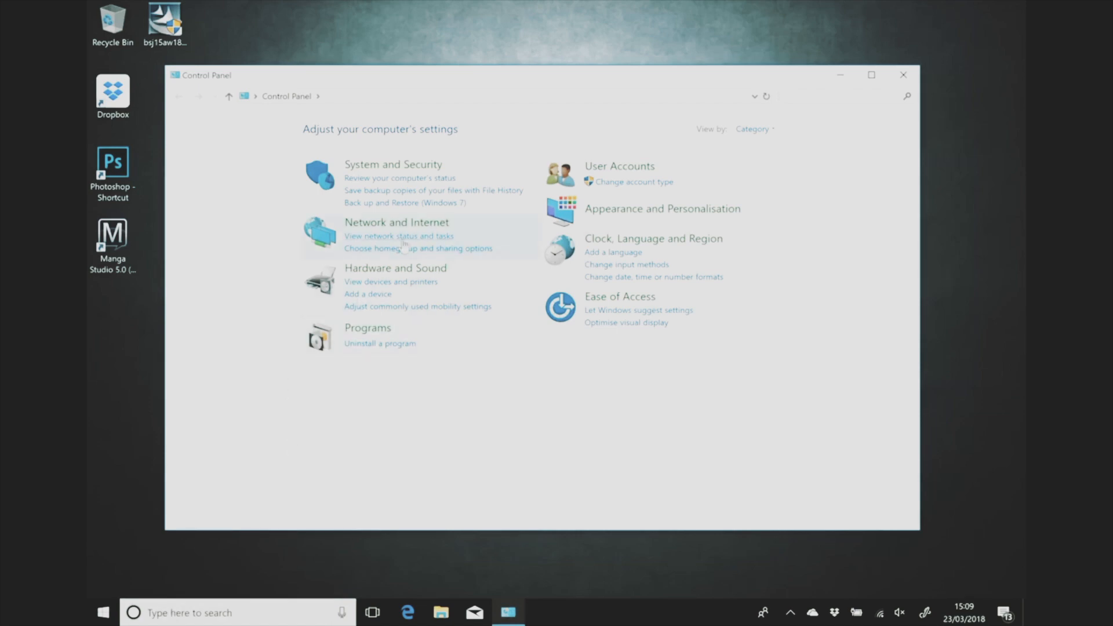
pyautogui.click(400, 283)
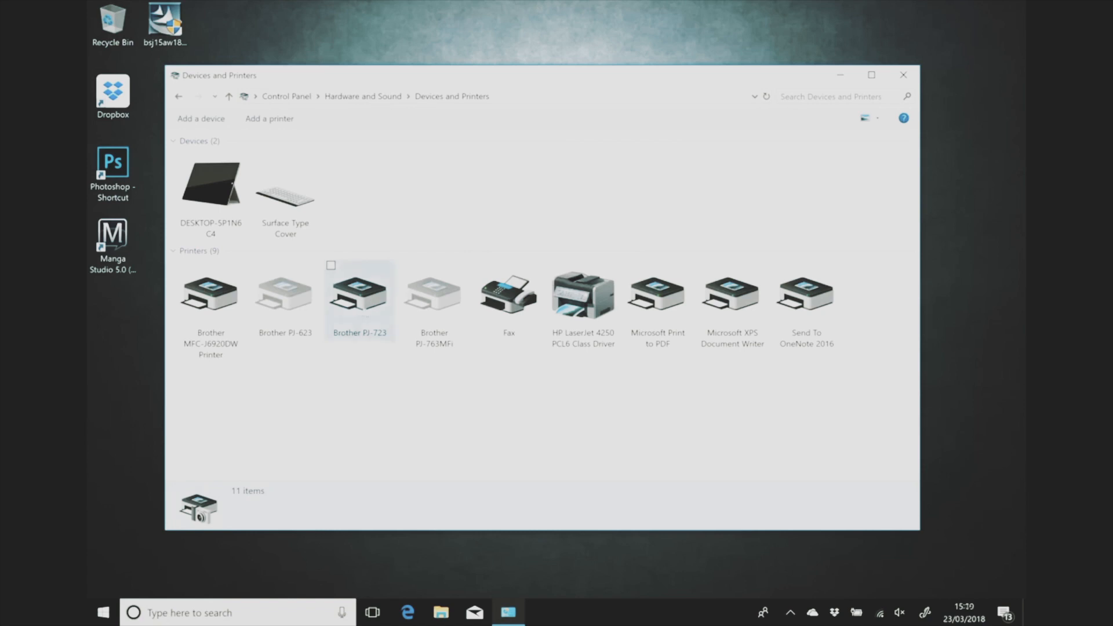
pyautogui.rightClick(363, 310)
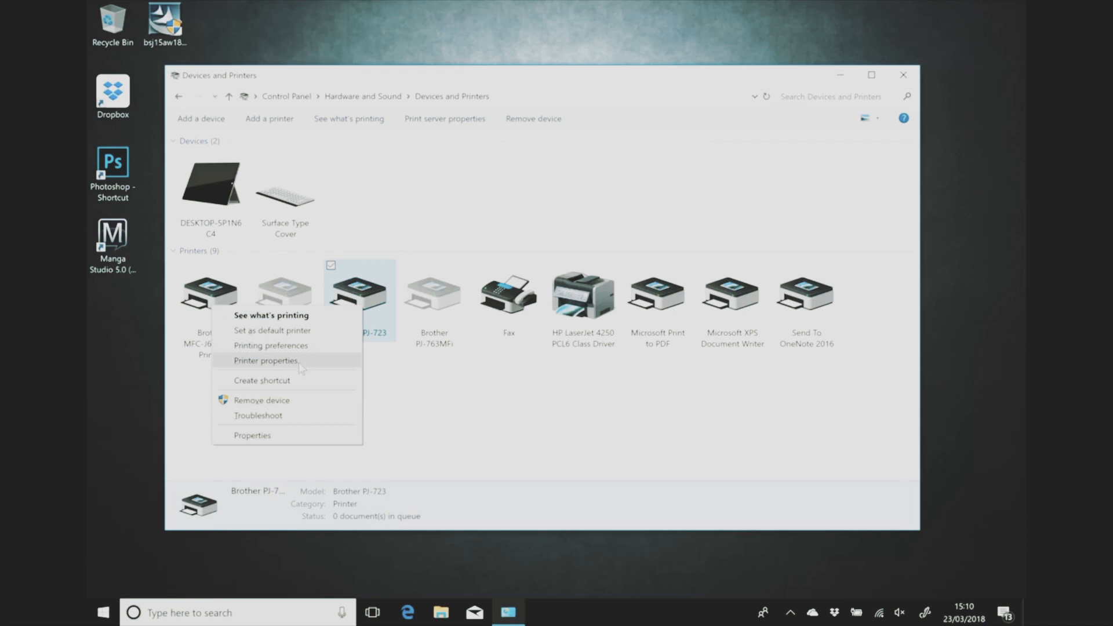
# Review the PJ-723 Printing Preferences Advanced options with Mirror Print, then Print Profiles
pyautogui.click(287, 348)
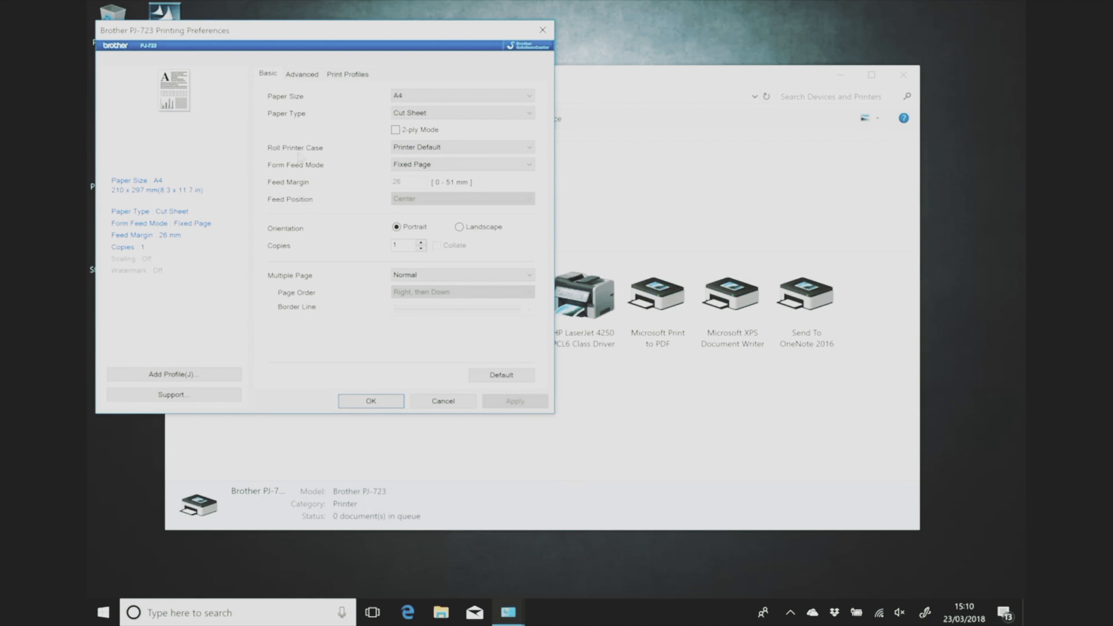
pyautogui.click(302, 75)
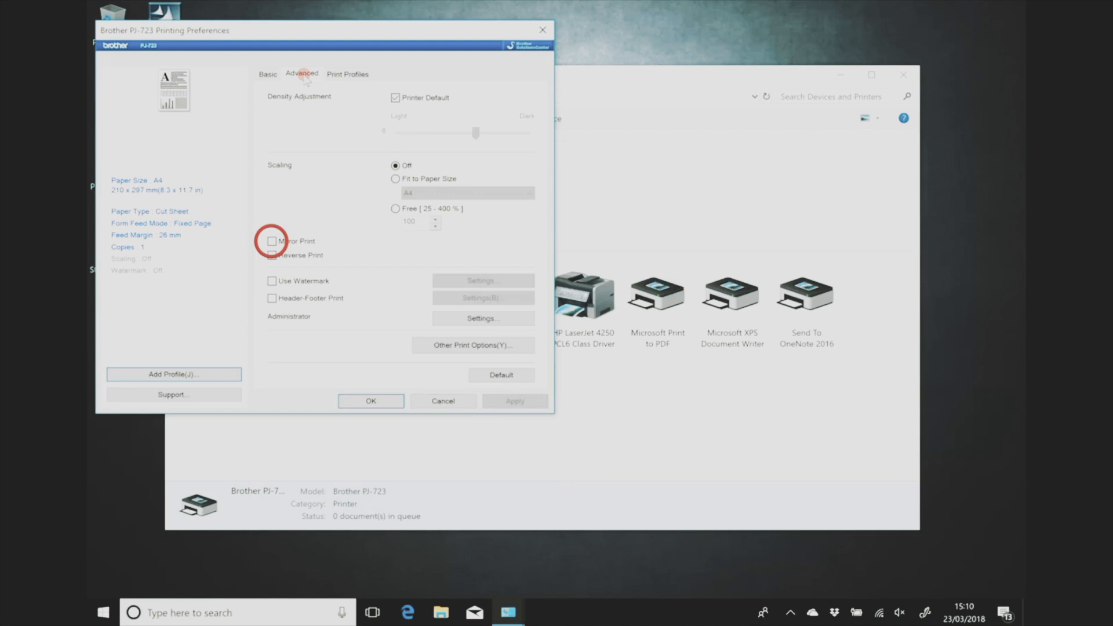
pyautogui.click(347, 75)
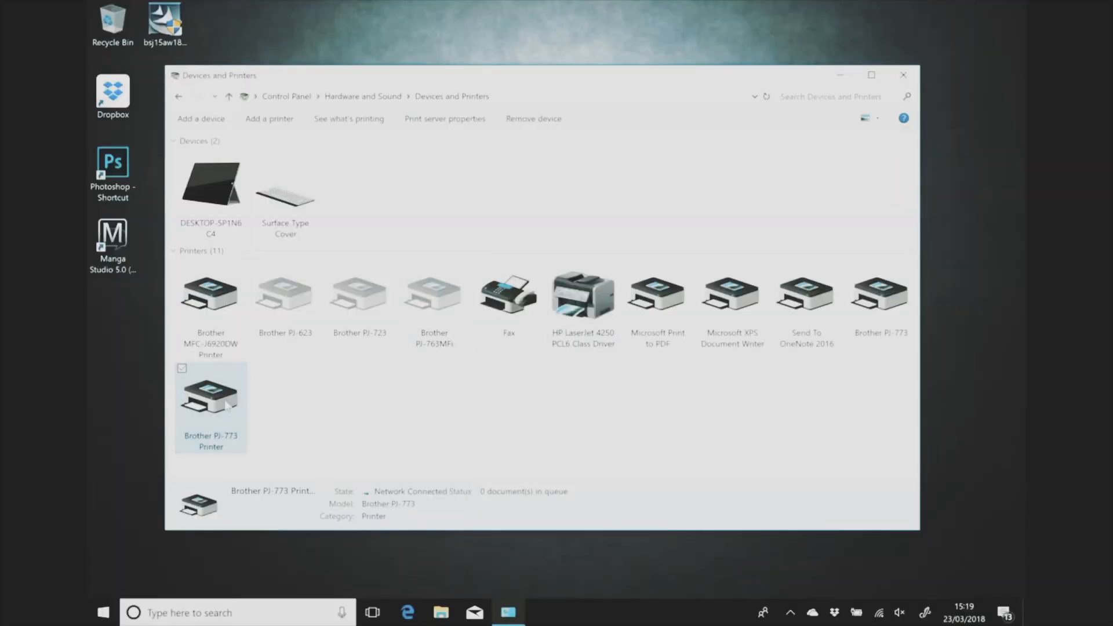
# From the Brother PJ-773 Properties Web Services details, follow the link to its web page
pyautogui.rightClick(226, 402)
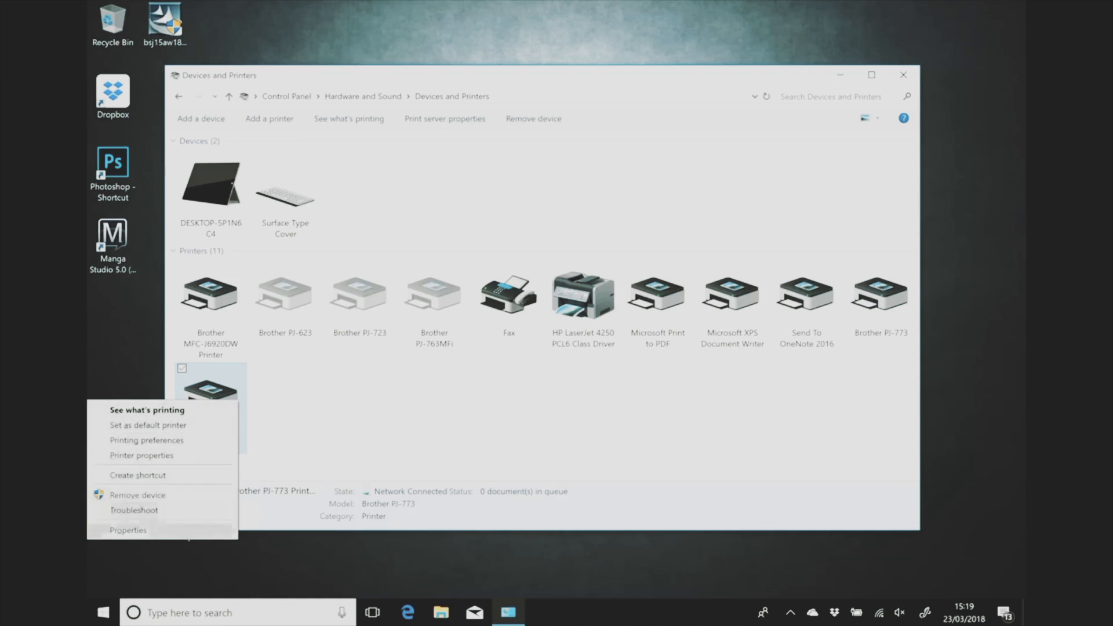
pyautogui.click(127, 530)
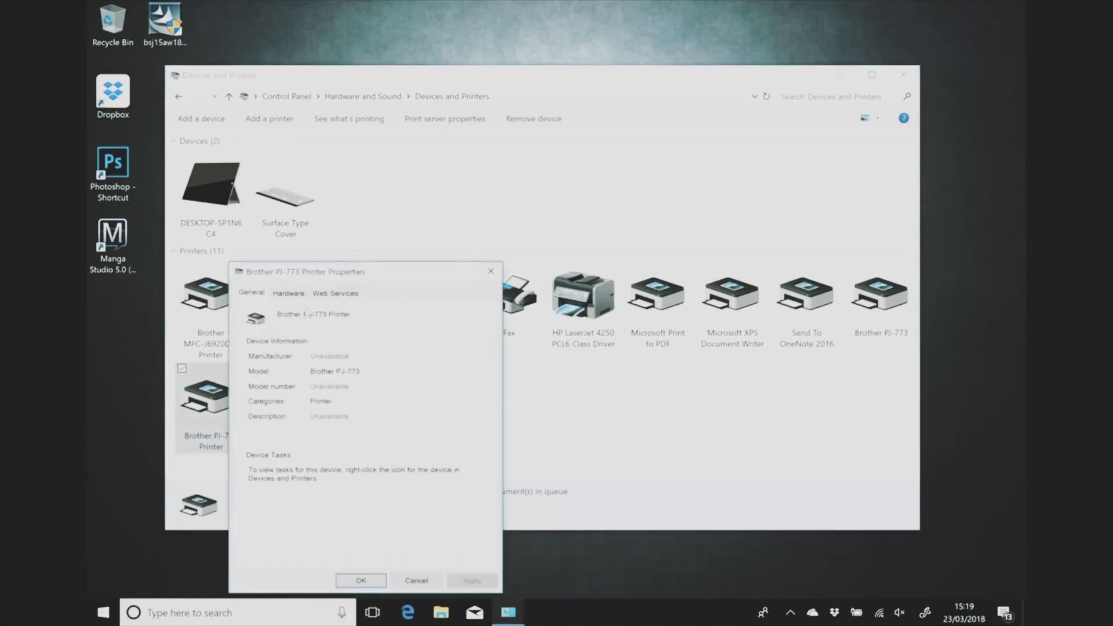
pyautogui.click(335, 293)
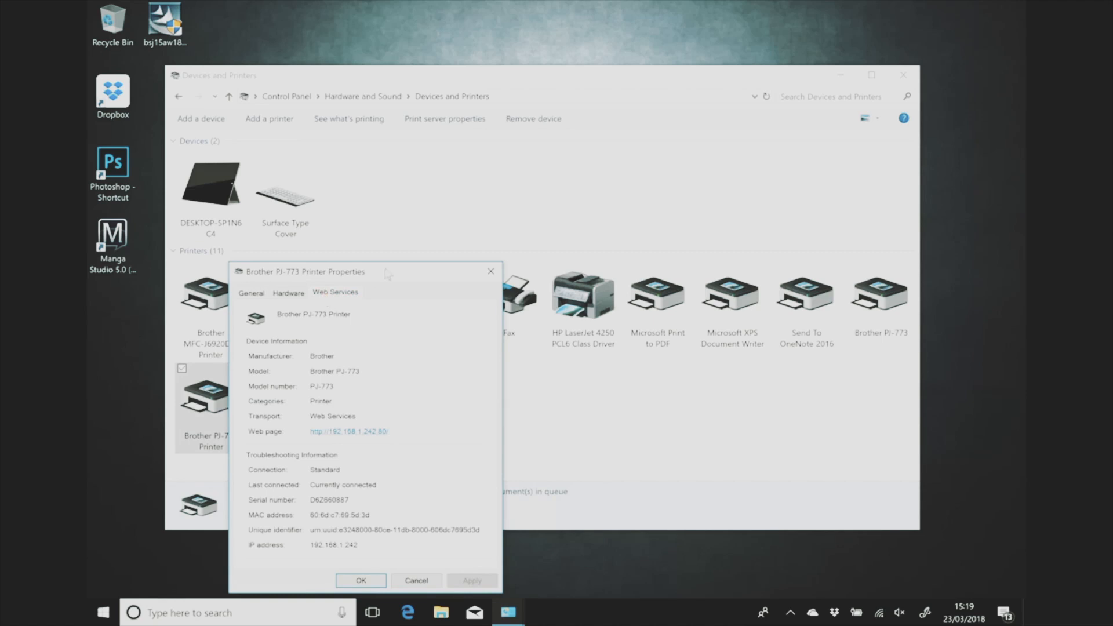
pyautogui.moveTo(389, 274); pyautogui.dragTo(571, 155)
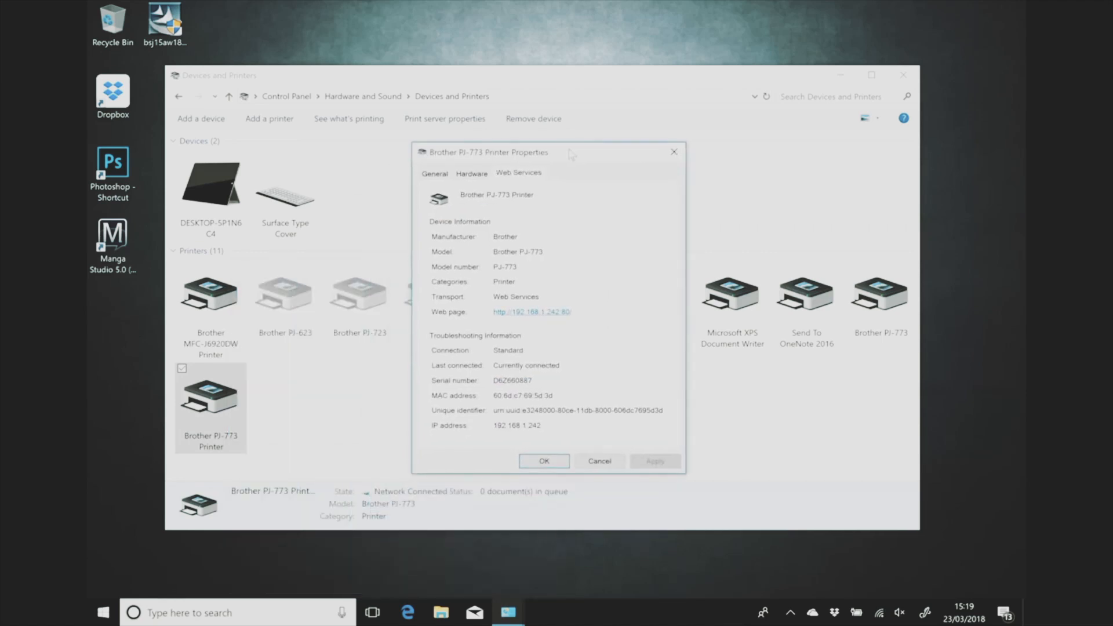
pyautogui.click(539, 313)
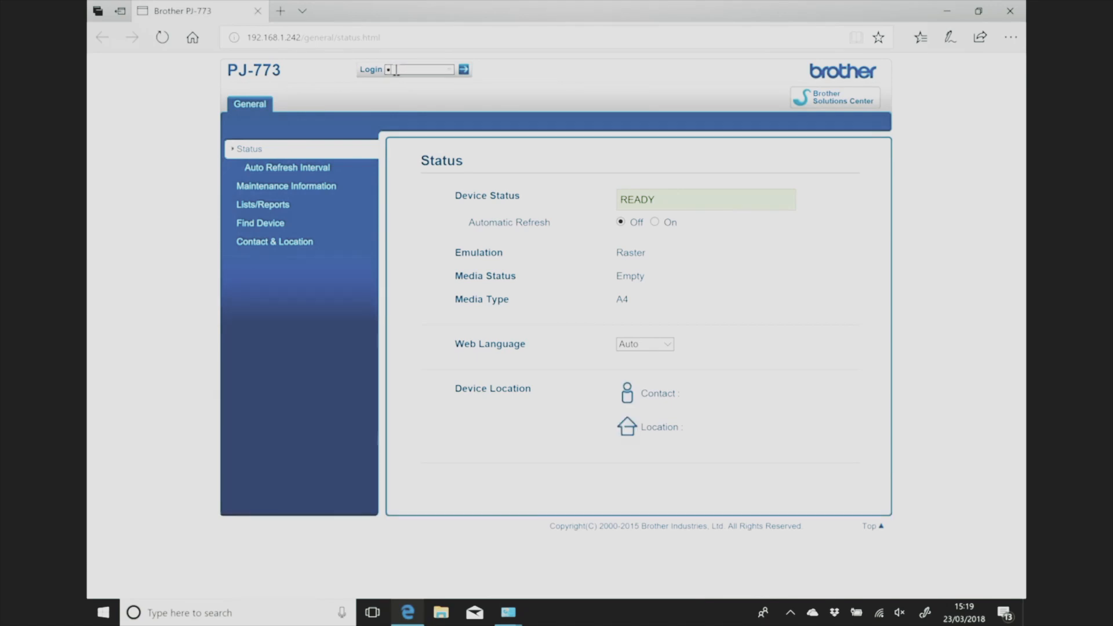
pyautogui.write('access')
# Log in as administrator and go to the PJ-773's Network > Wireless settings page
pyautogui.press('Return')
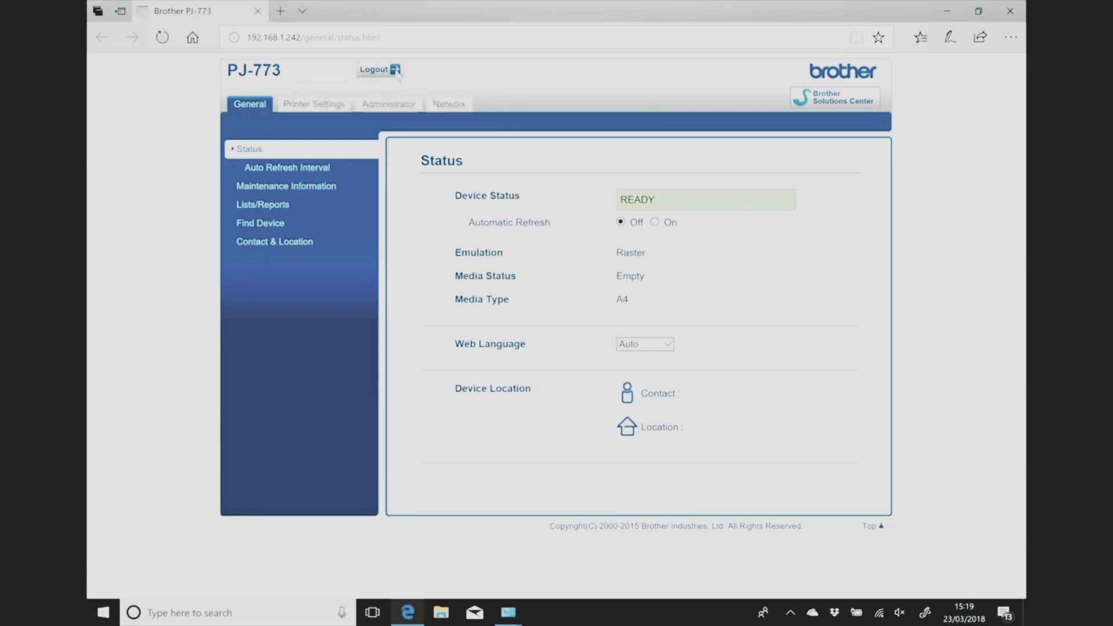
pyautogui.click(449, 104)
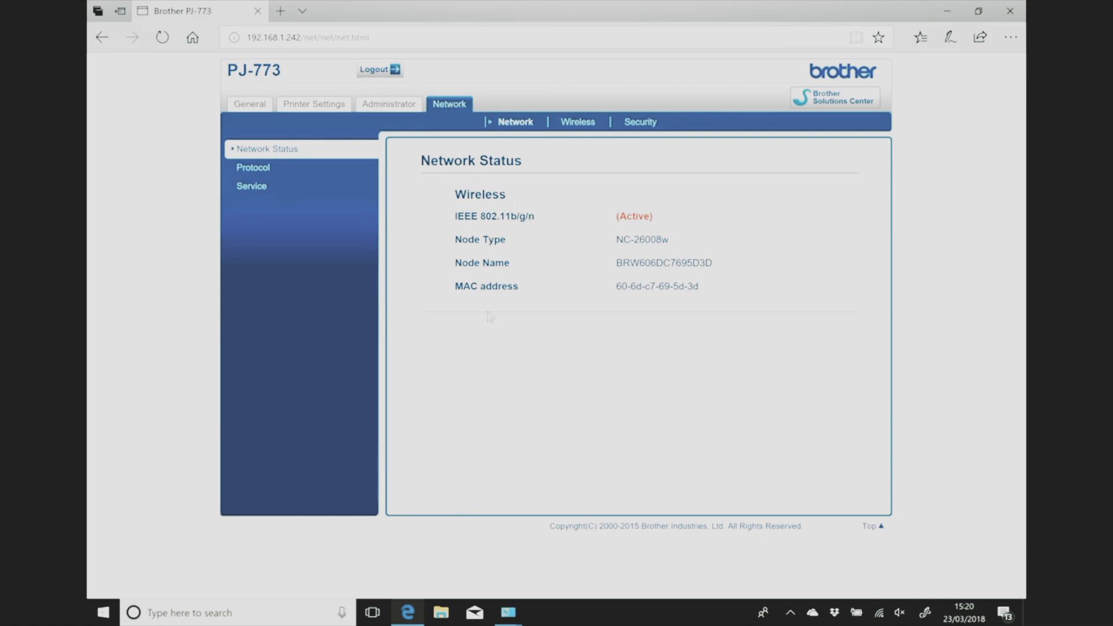
pyautogui.click(579, 122)
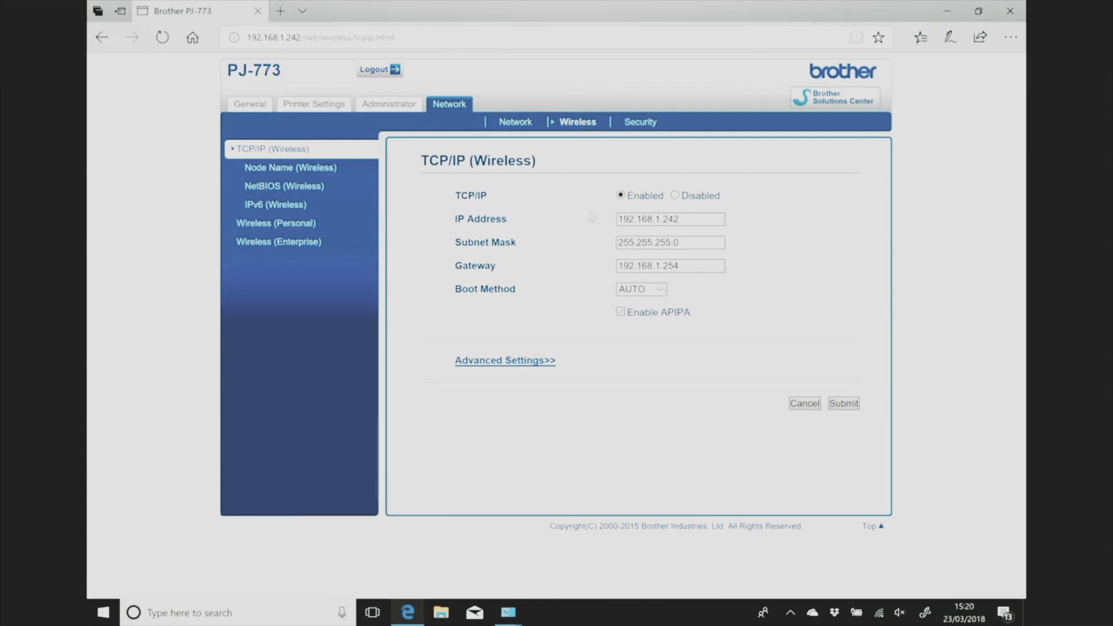
# From Wireless (Personal), start a Browse search for available SSIDs near the printer
pyautogui.click(291, 223)
pyautogui.scroll(-1, 556, 313)
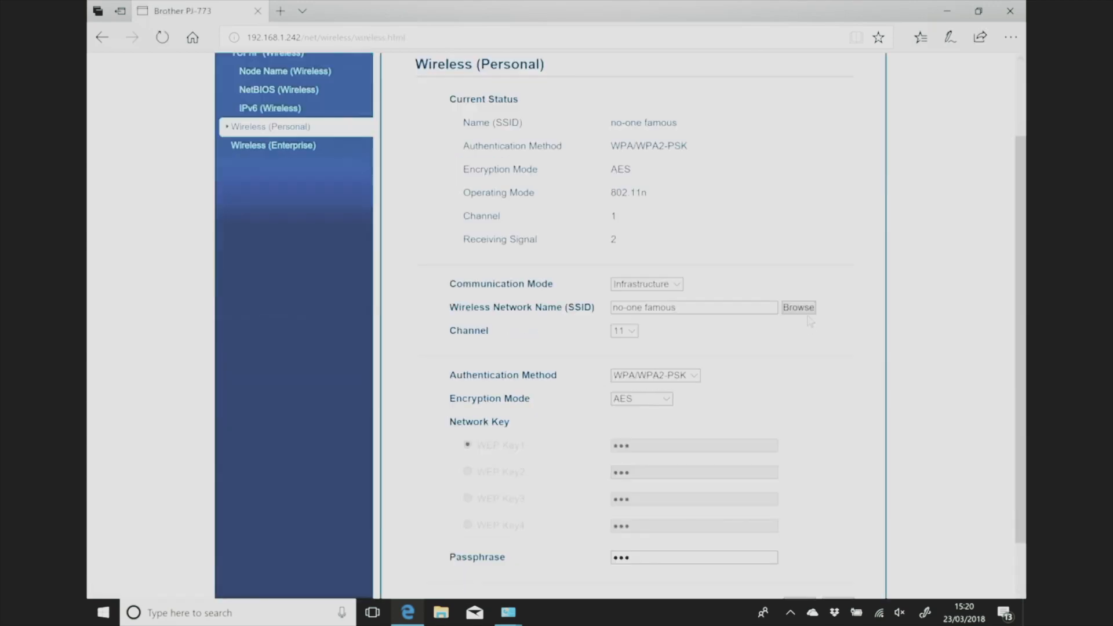
pyautogui.click(807, 307)
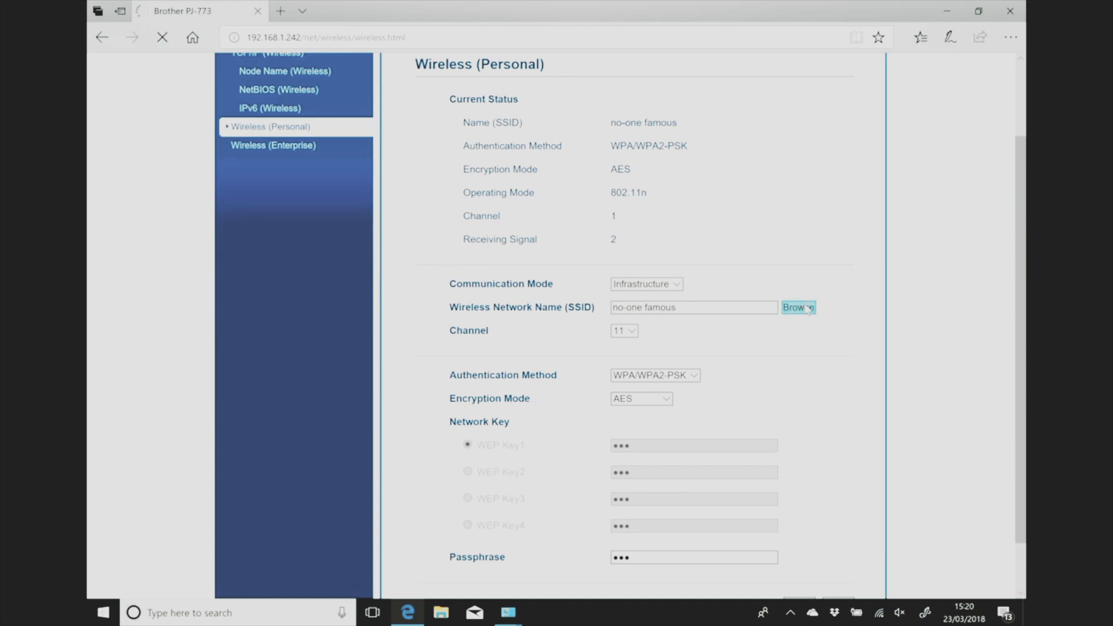